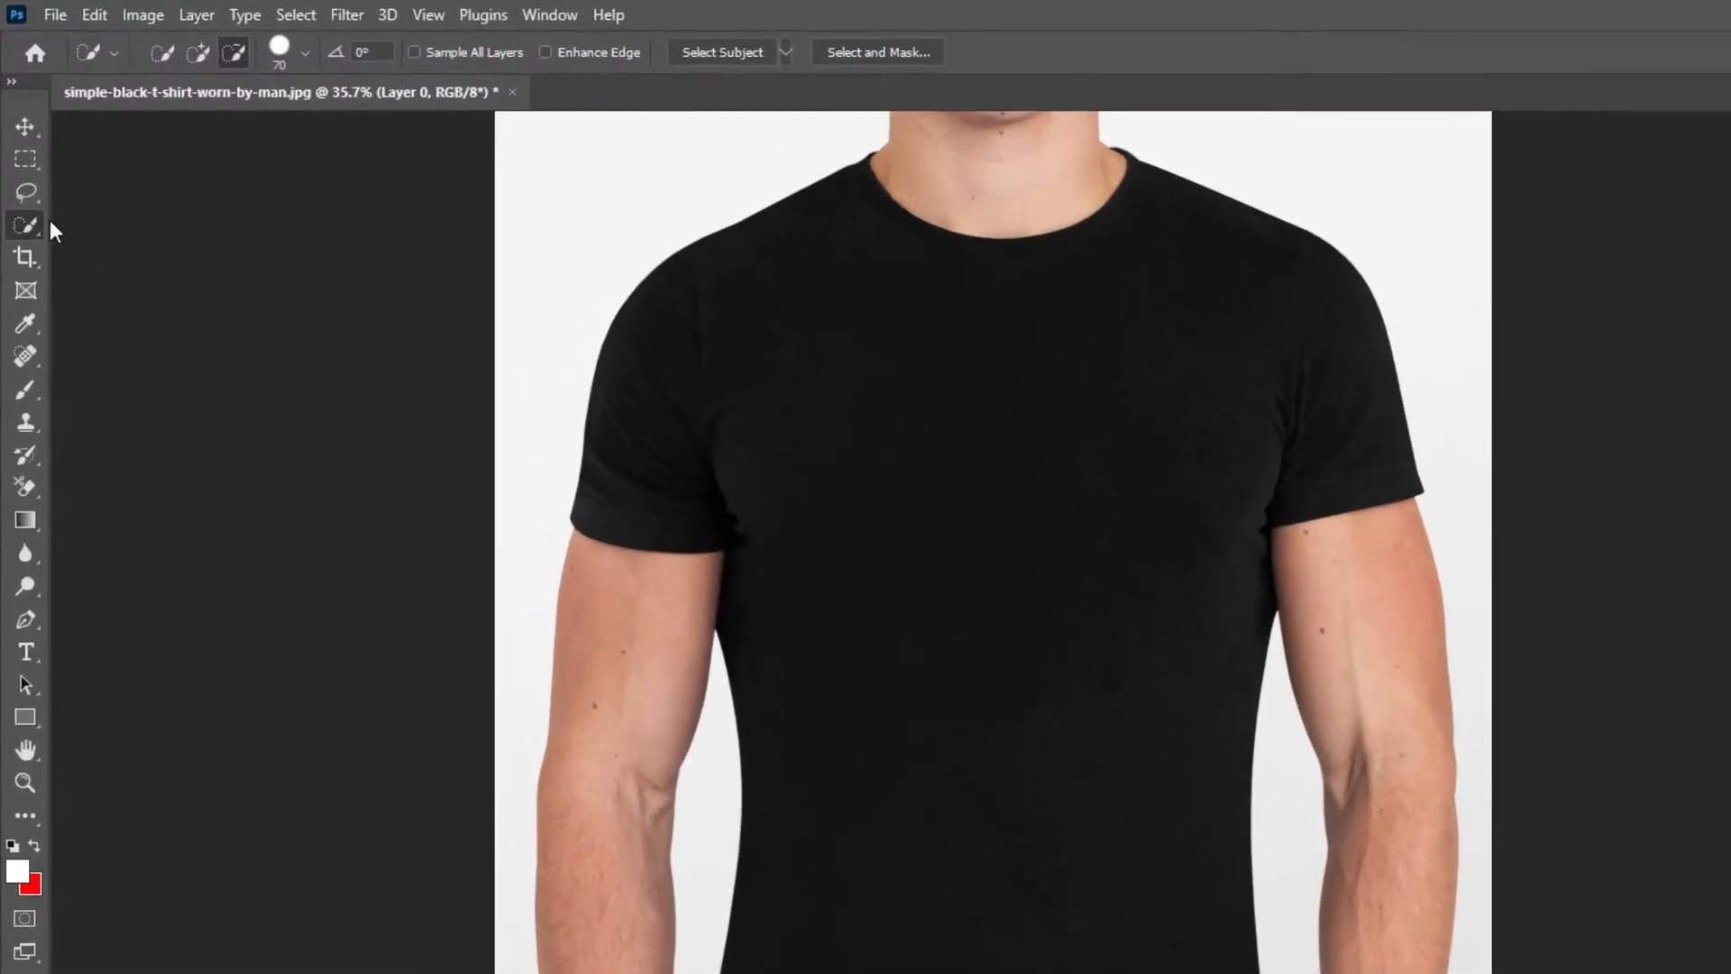
Select the black T-shirt with the Quick Selection tool, starting from the chest
right_click(29, 222)
left_click(143, 245)
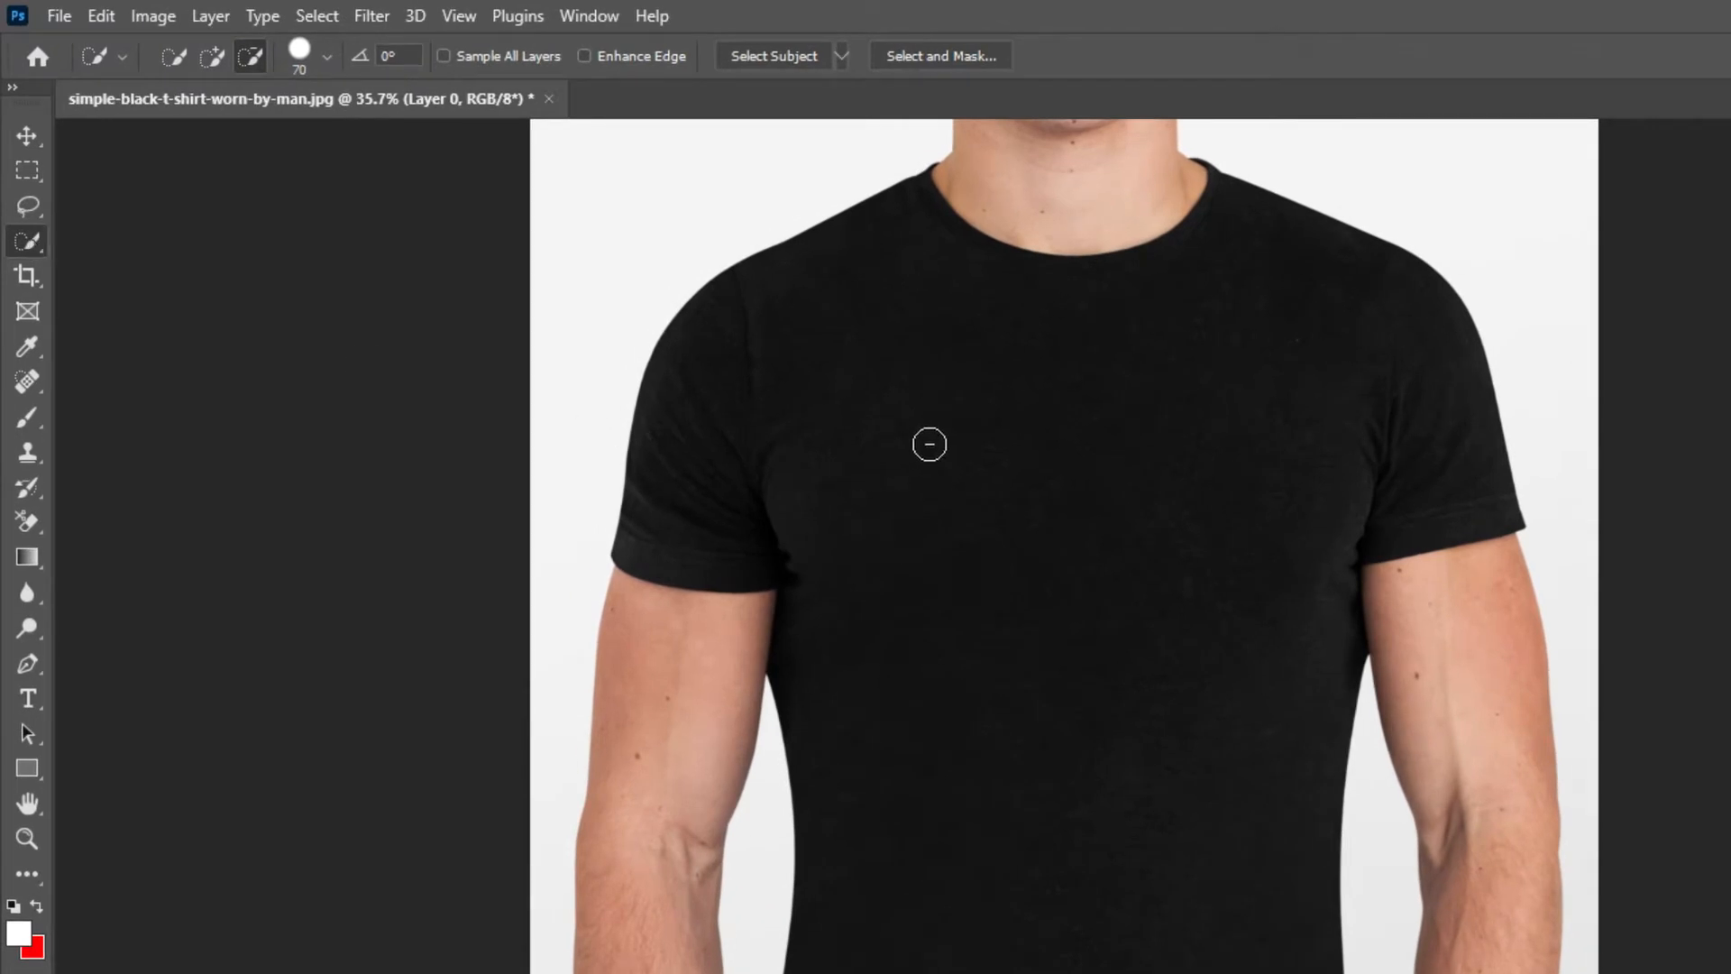
left_click_drag(974, 437, 998, 598)
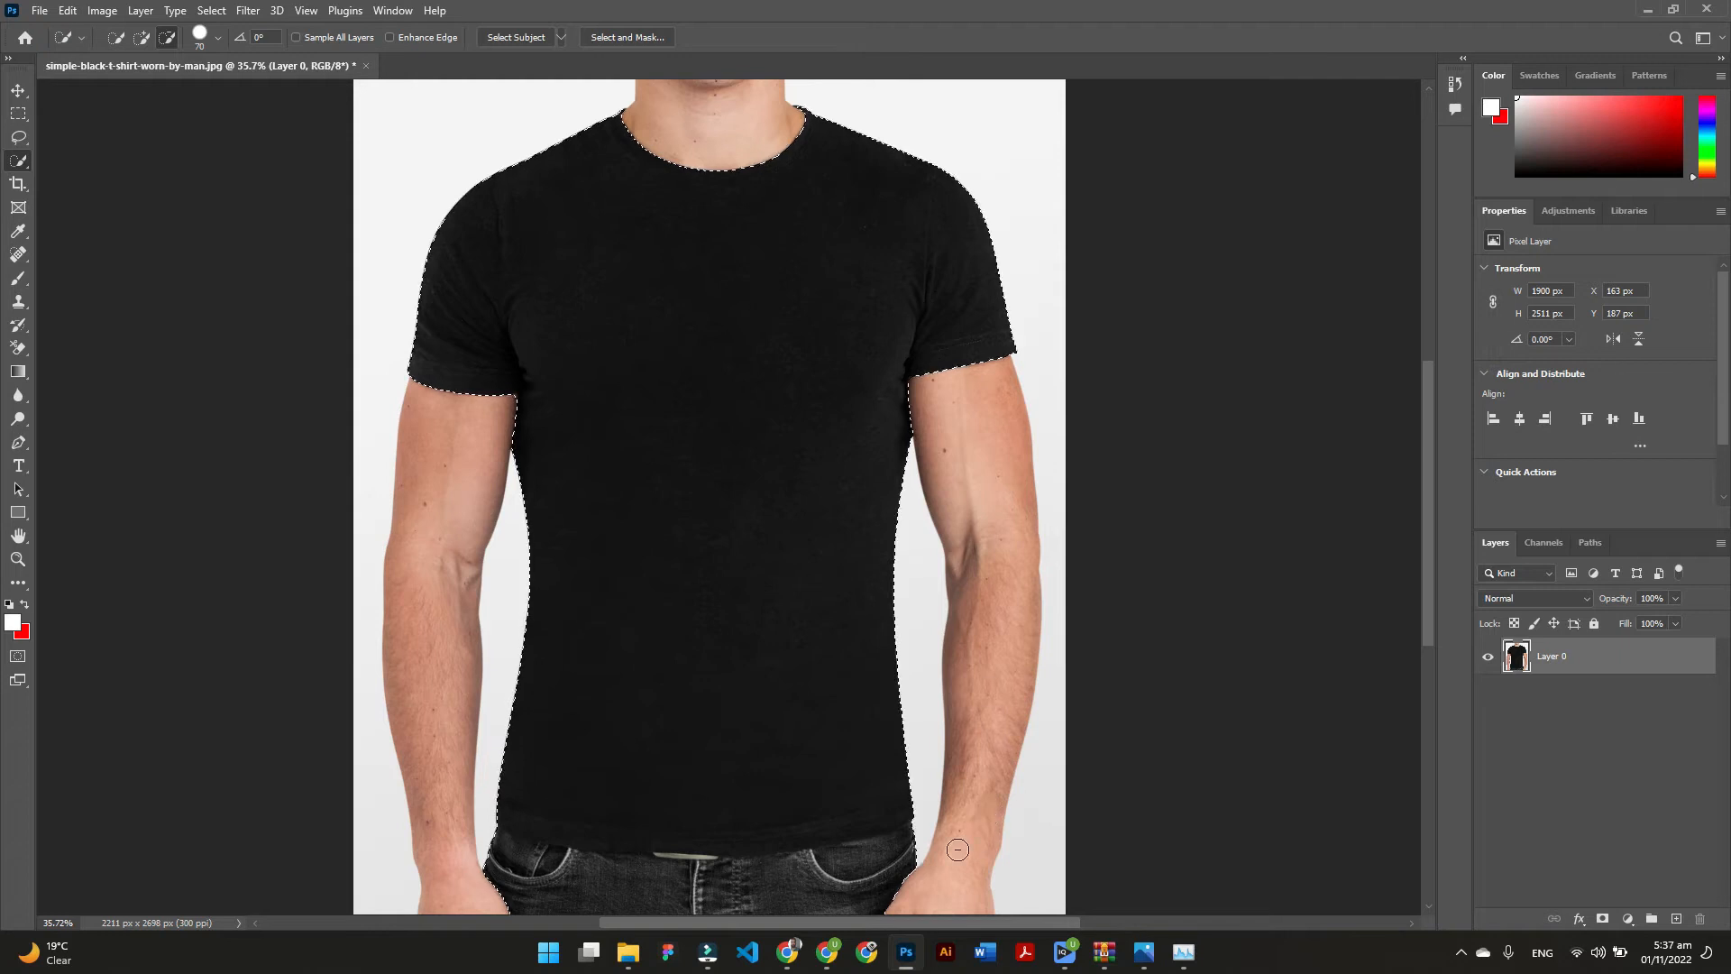
Subtract the jeans and belt area below the shirt hem from the selection so its edge follows the hem
scroll(960, 843, "down", 1)
scroll(935, 823, "up", 3)
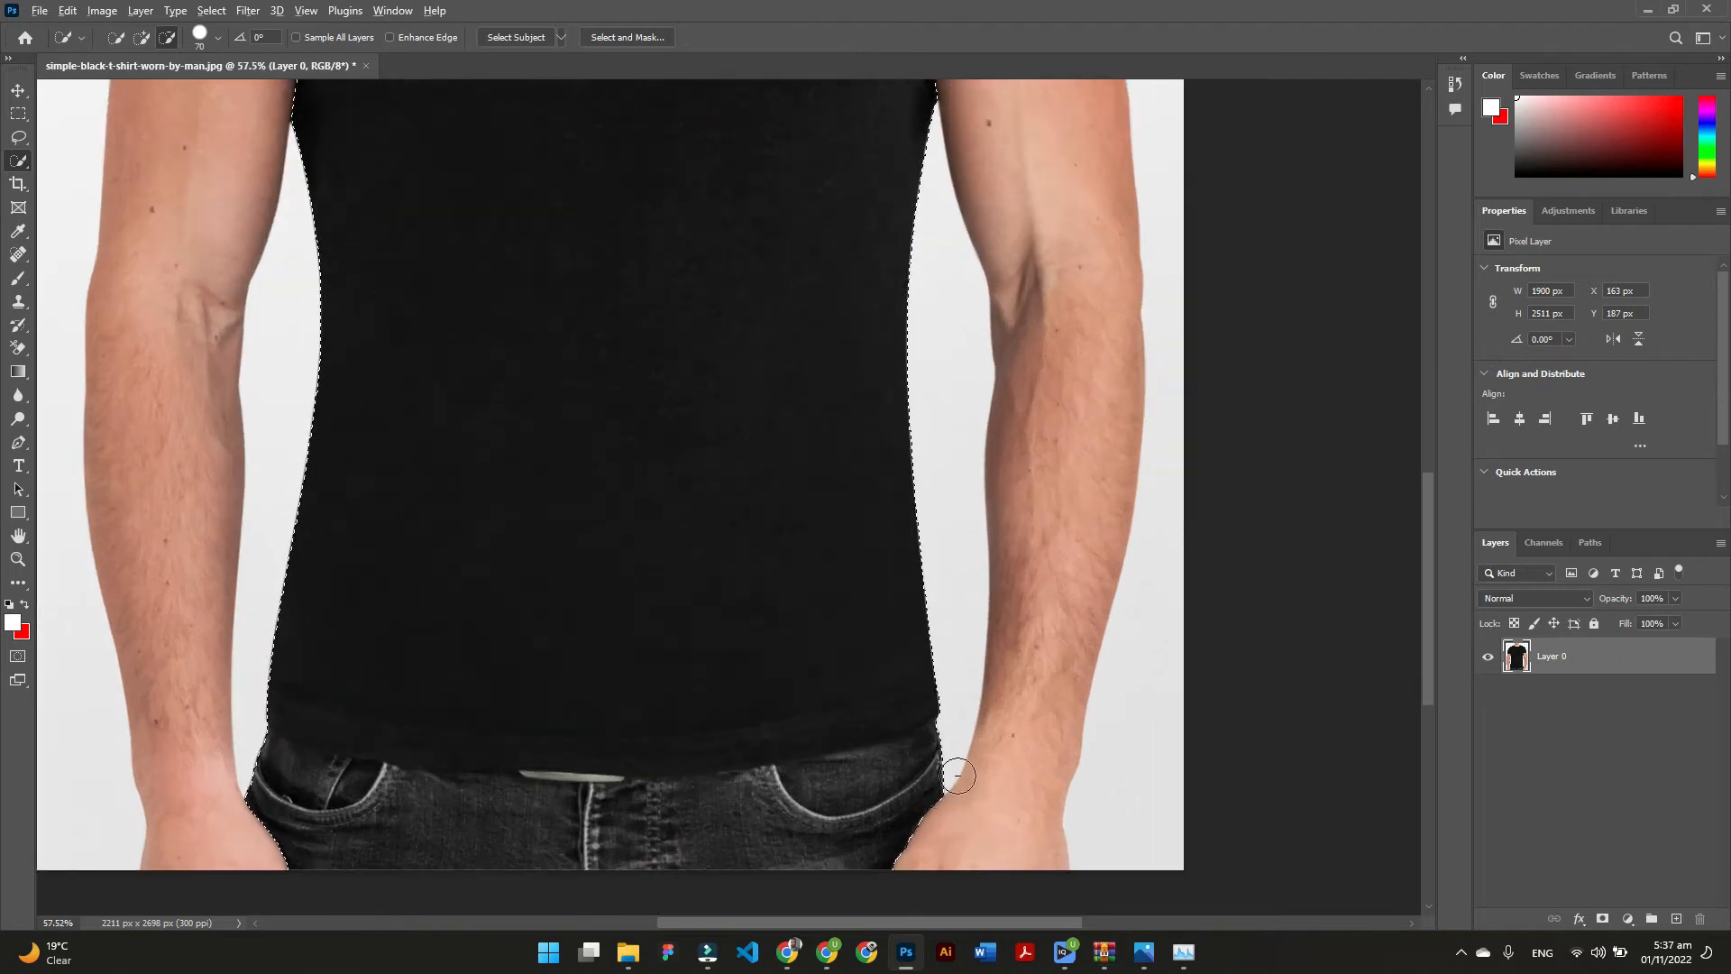
mouse_move(876, 832)
left_mouse_down()
mouse_move(655, 873)
mouse_move(427, 859)
mouse_move(263, 812)
mouse_move(340, 792)
left_mouse_up()
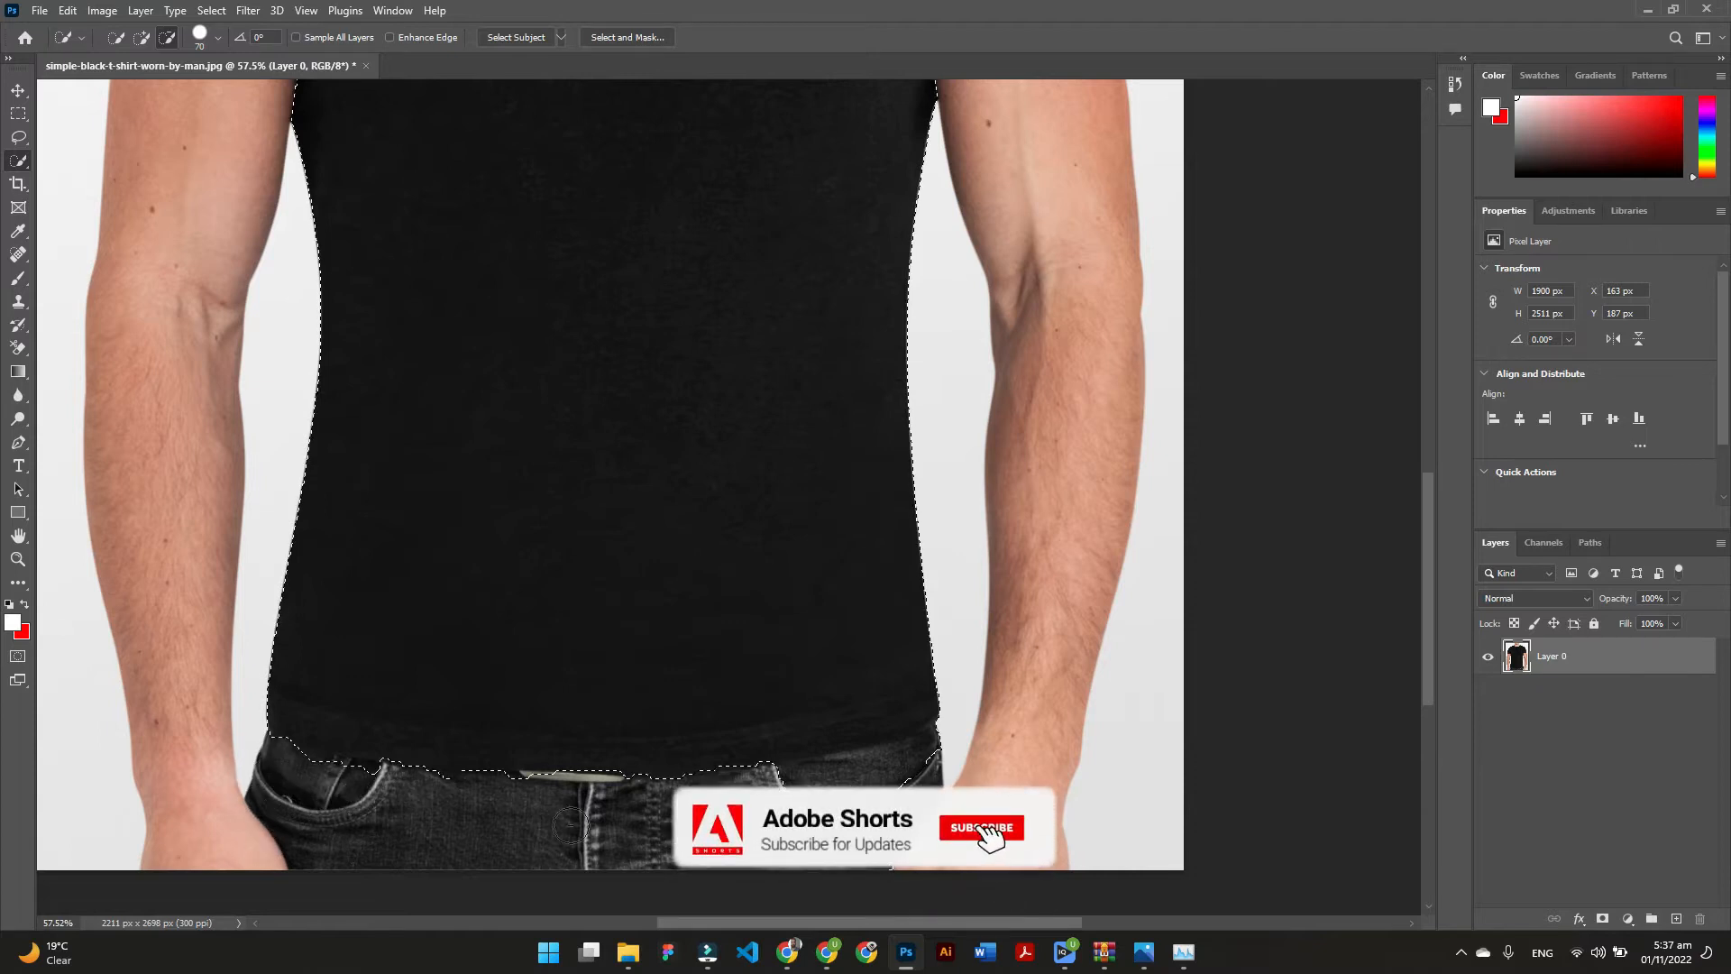
left_click_drag(793, 777, 927, 771)
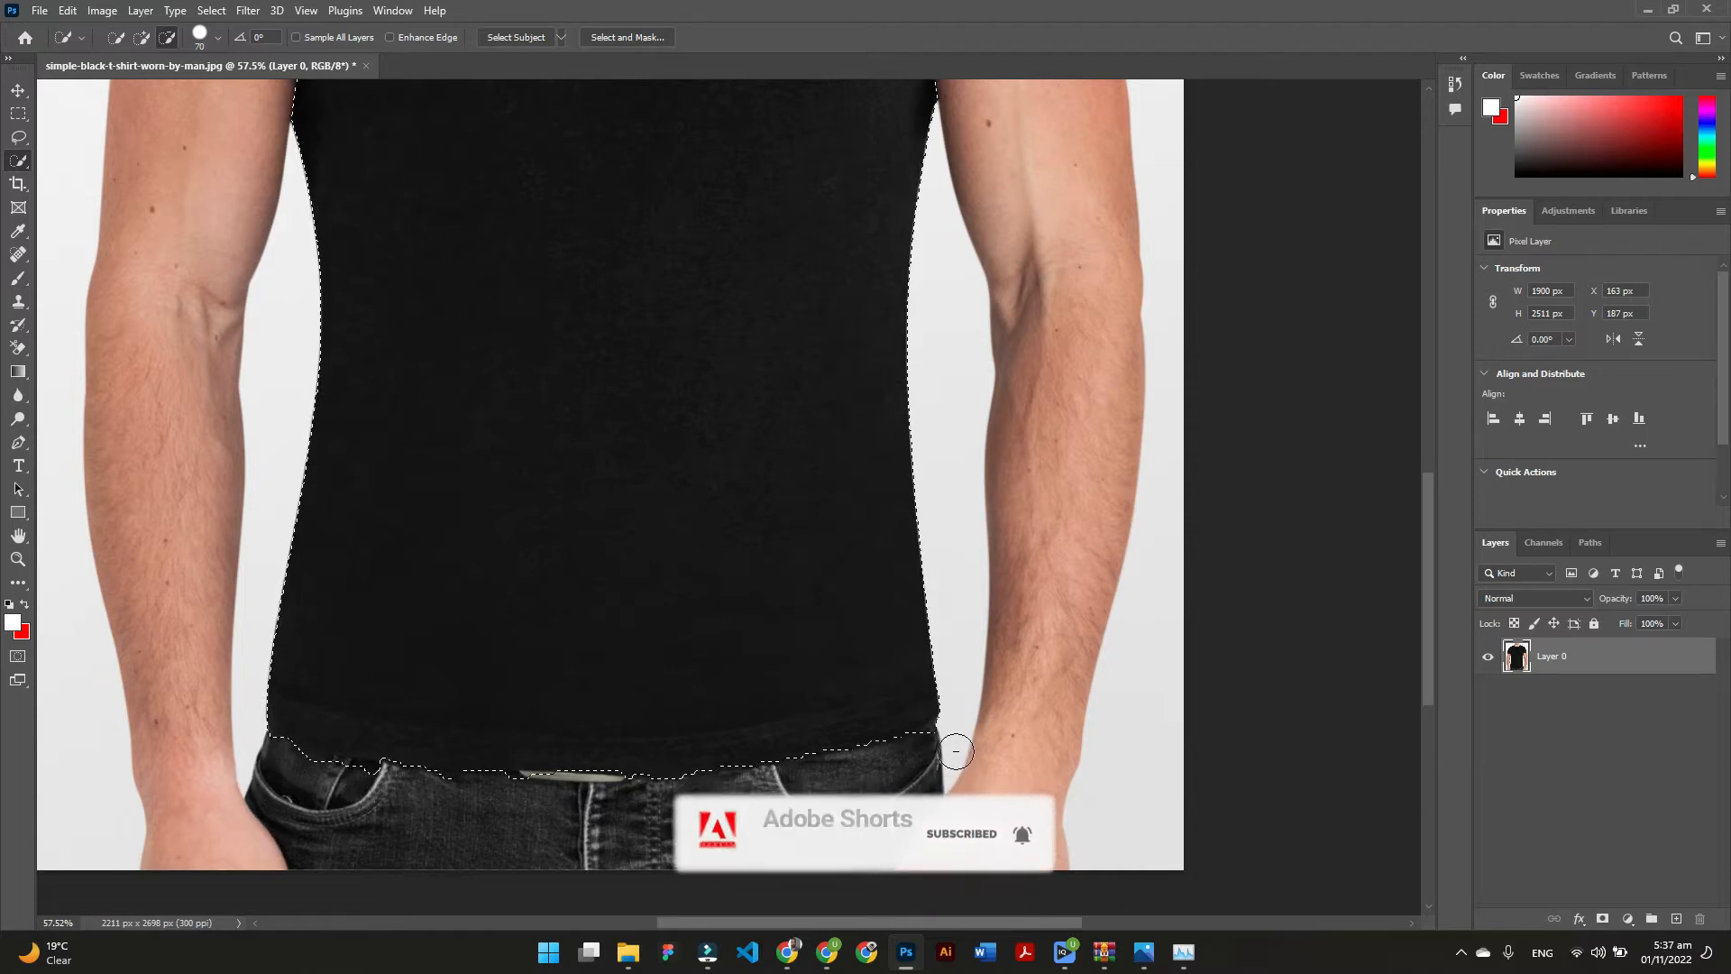
scroll(914, 776, "up", 2)
scroll(915, 775, "up", 1)
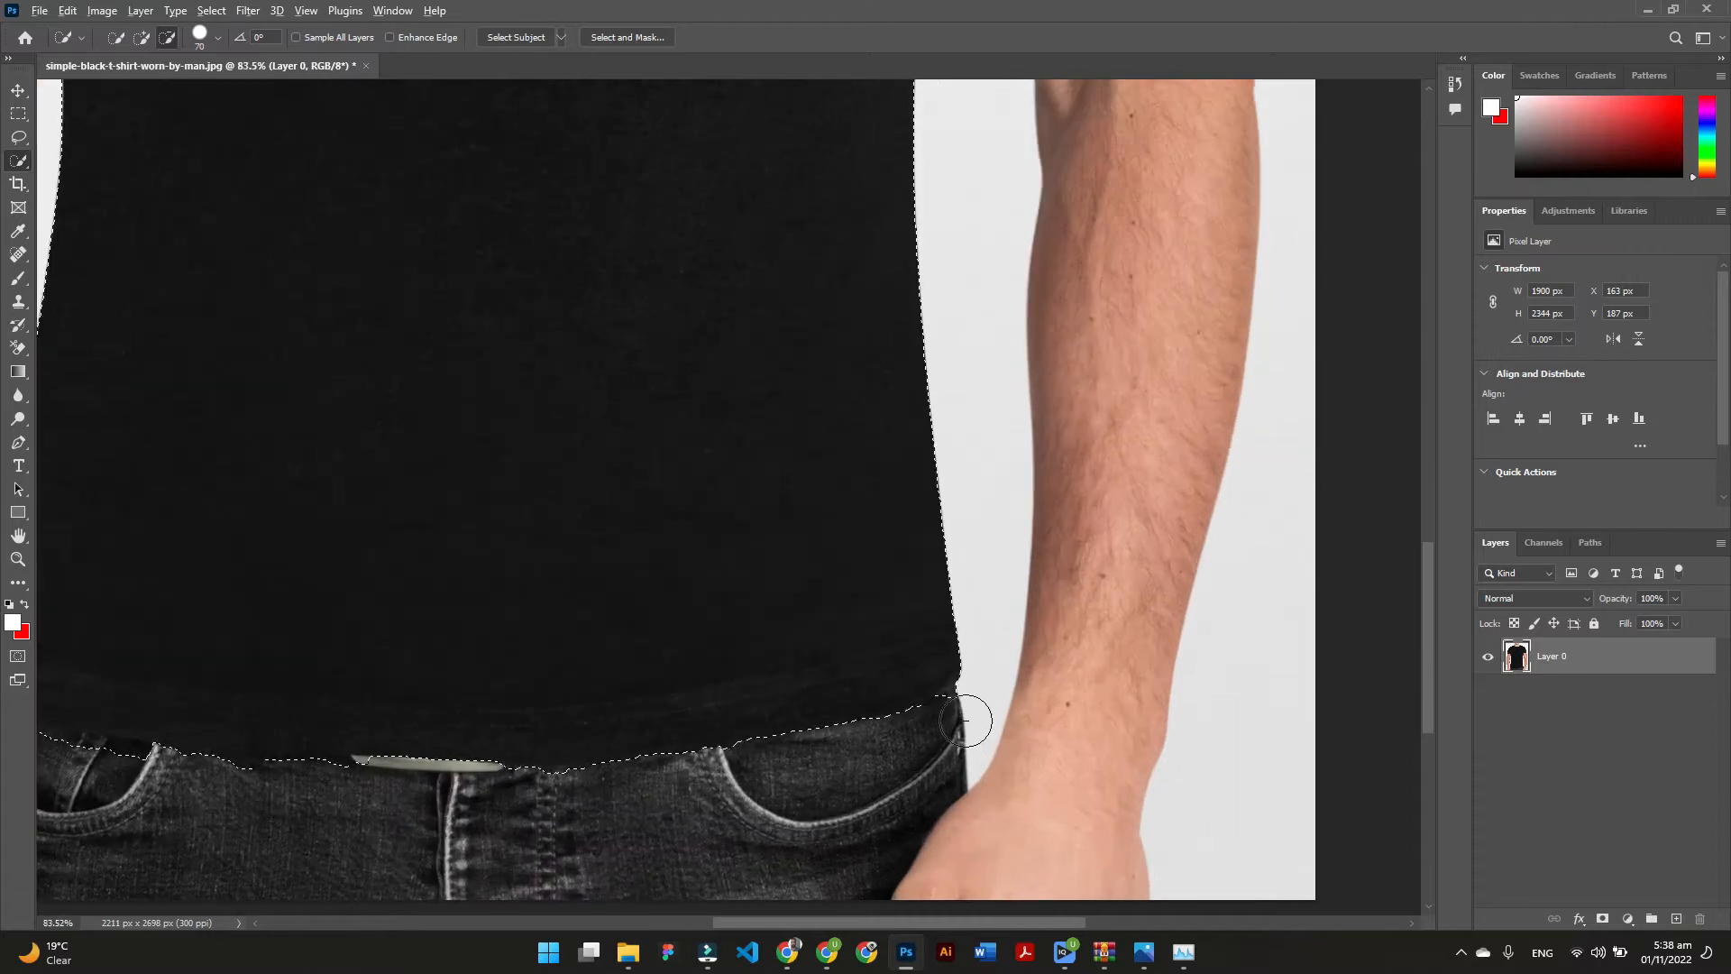
left_click_drag(357, 794, 631, 765)
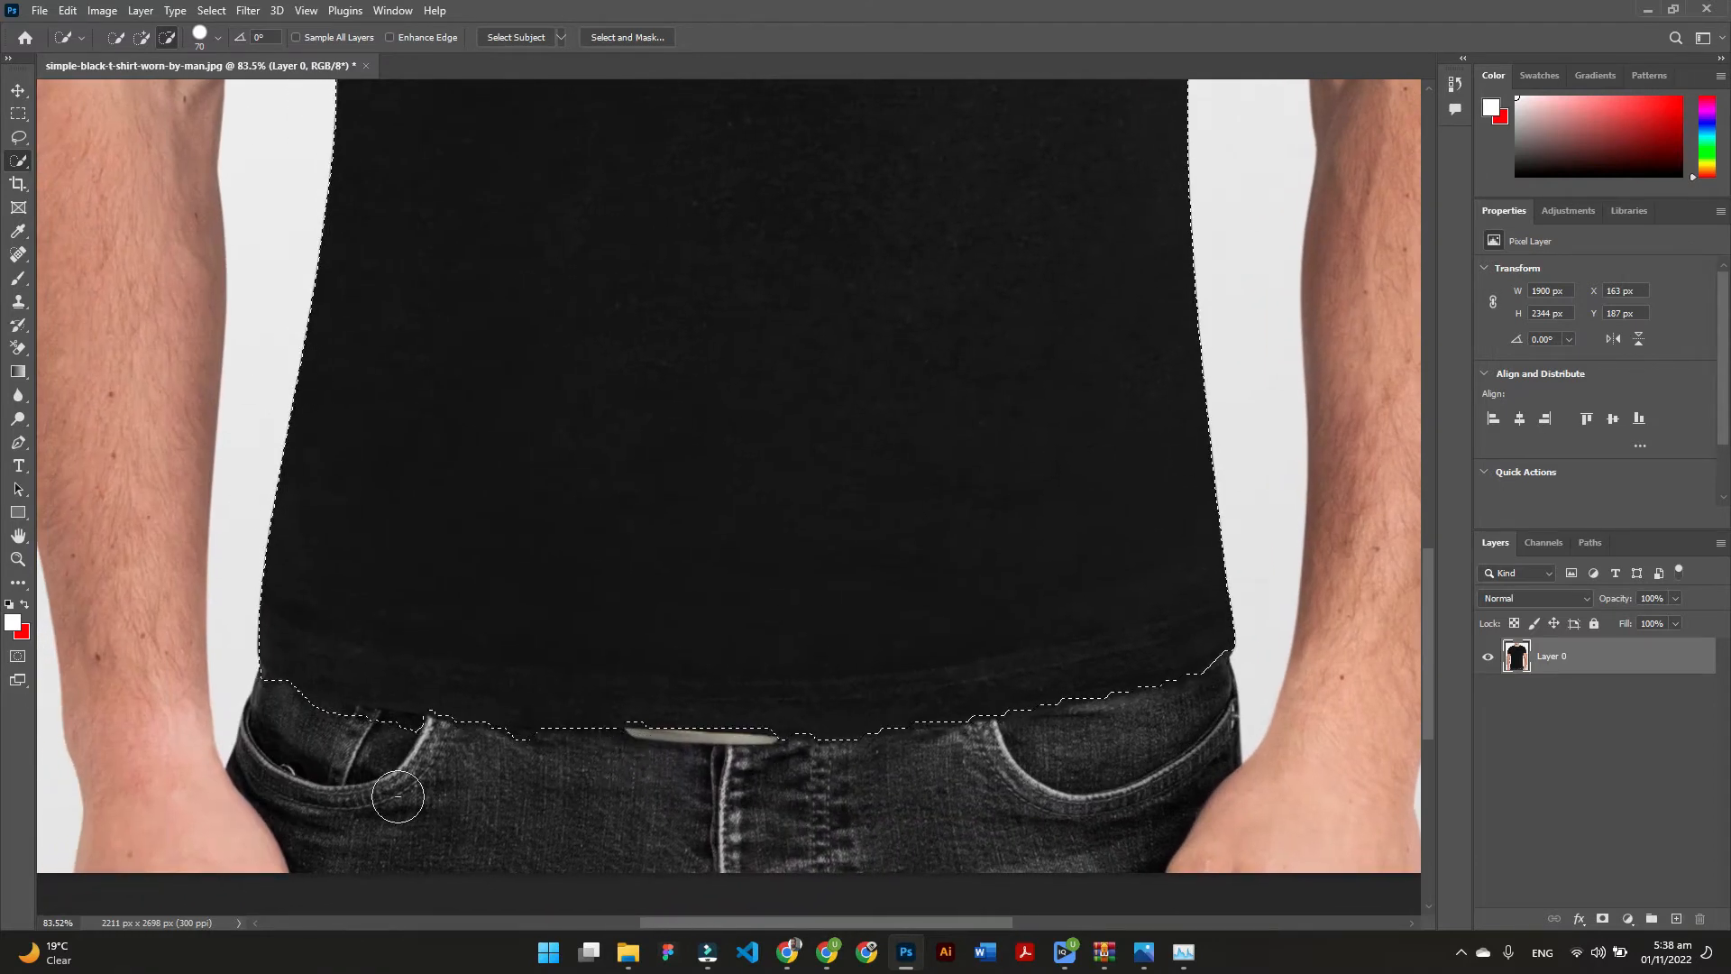
left_click_drag(282, 721, 423, 744)
mouse_move(555, 764)
left_mouse_down()
mouse_move(522, 754)
mouse_move(568, 761)
mouse_move(538, 750)
left_mouse_up()
scroll(917, 615, "down", 1)
scroll(1039, 405, "down", 2)
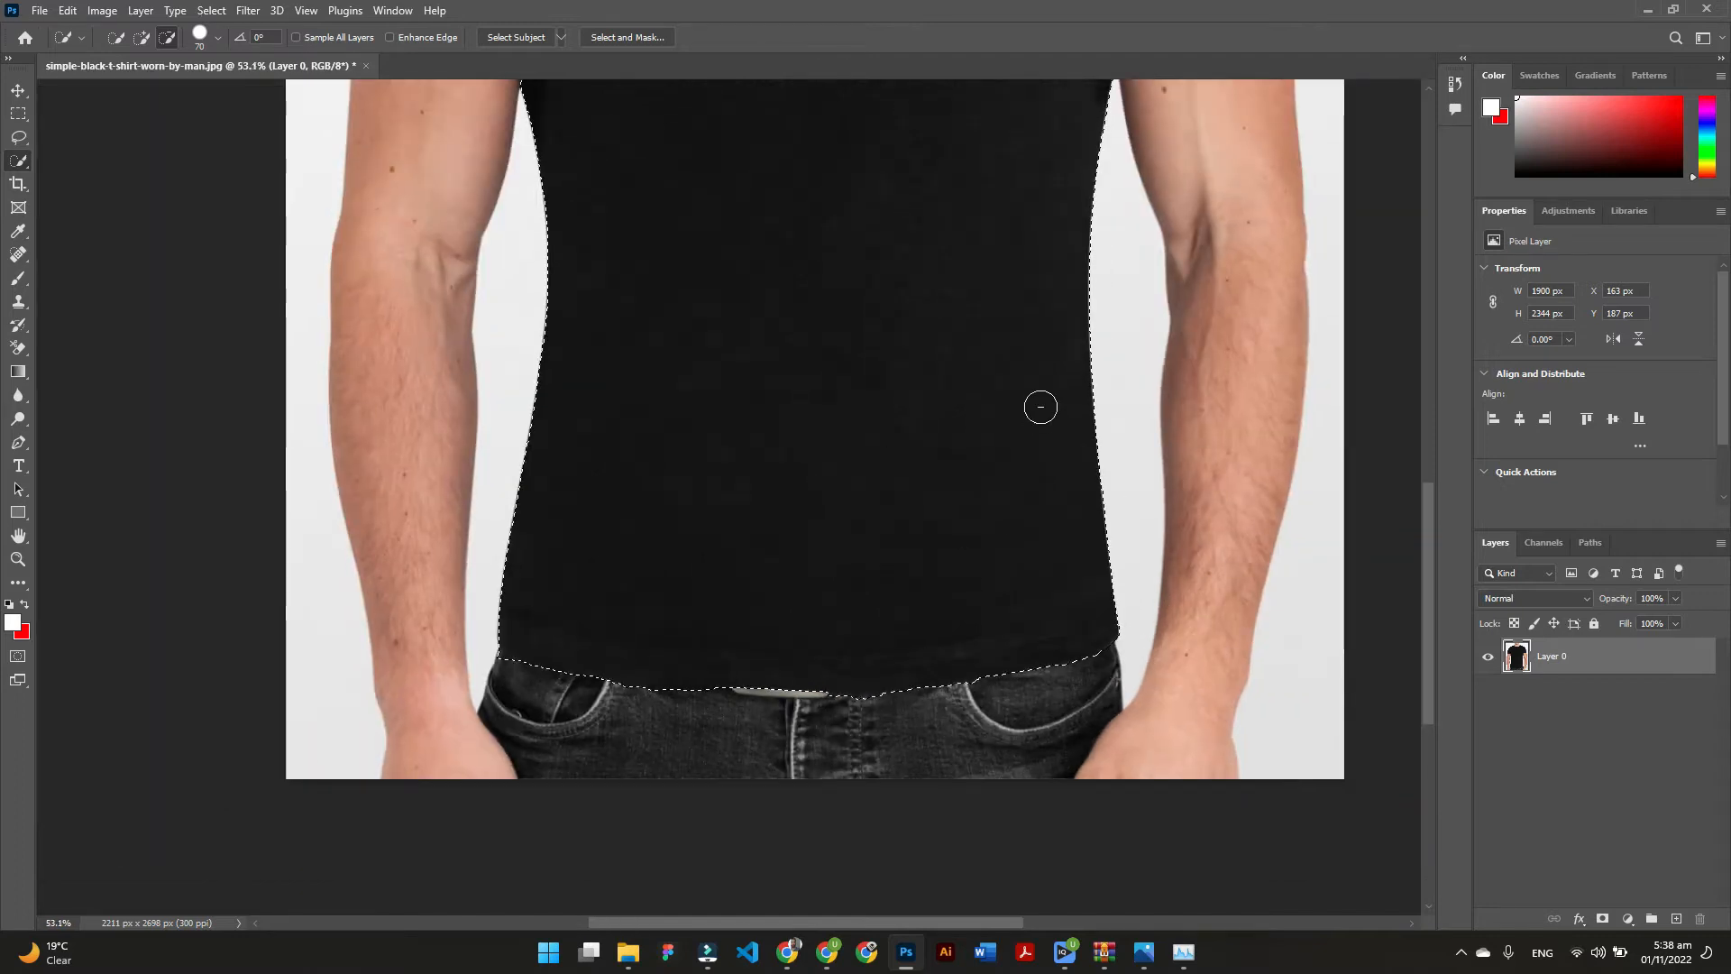
Reduce the selection brush to 10 px and add the missing collar tip on the image's right side of the neck
scroll(1055, 402, "up", 3)
scroll(1072, 429, "up", 2)
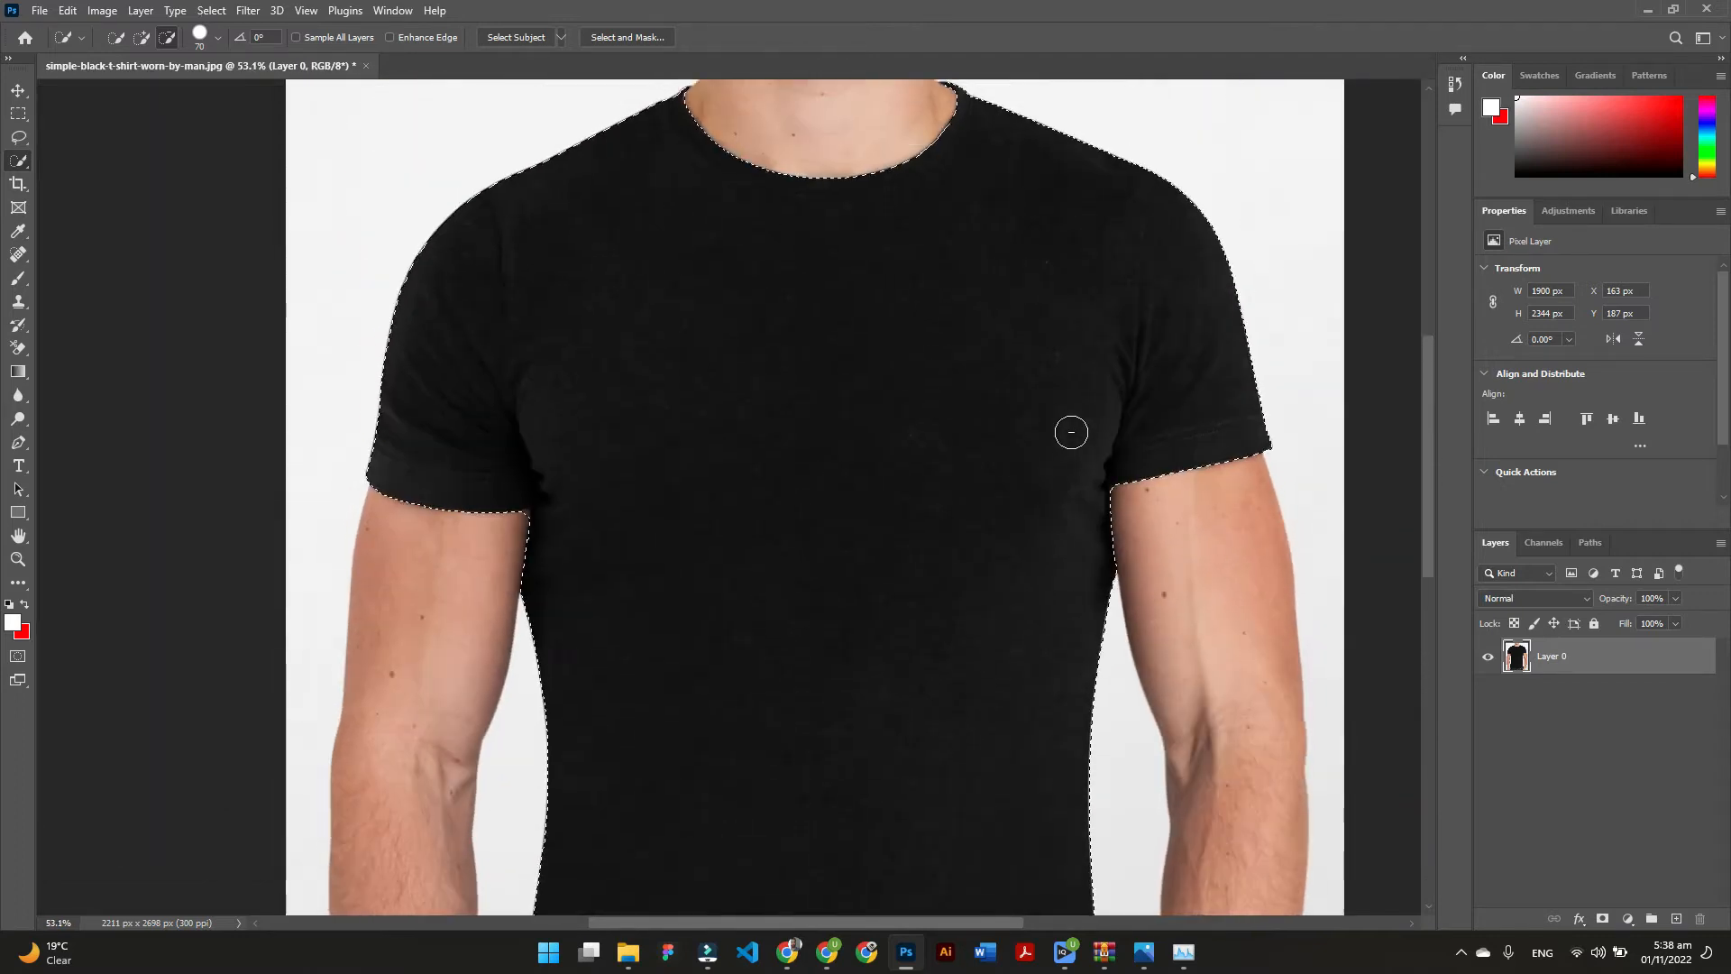
scroll(1070, 432, "up", 1)
scroll(987, 226, "up", 2)
scroll(973, 174, "up", 5)
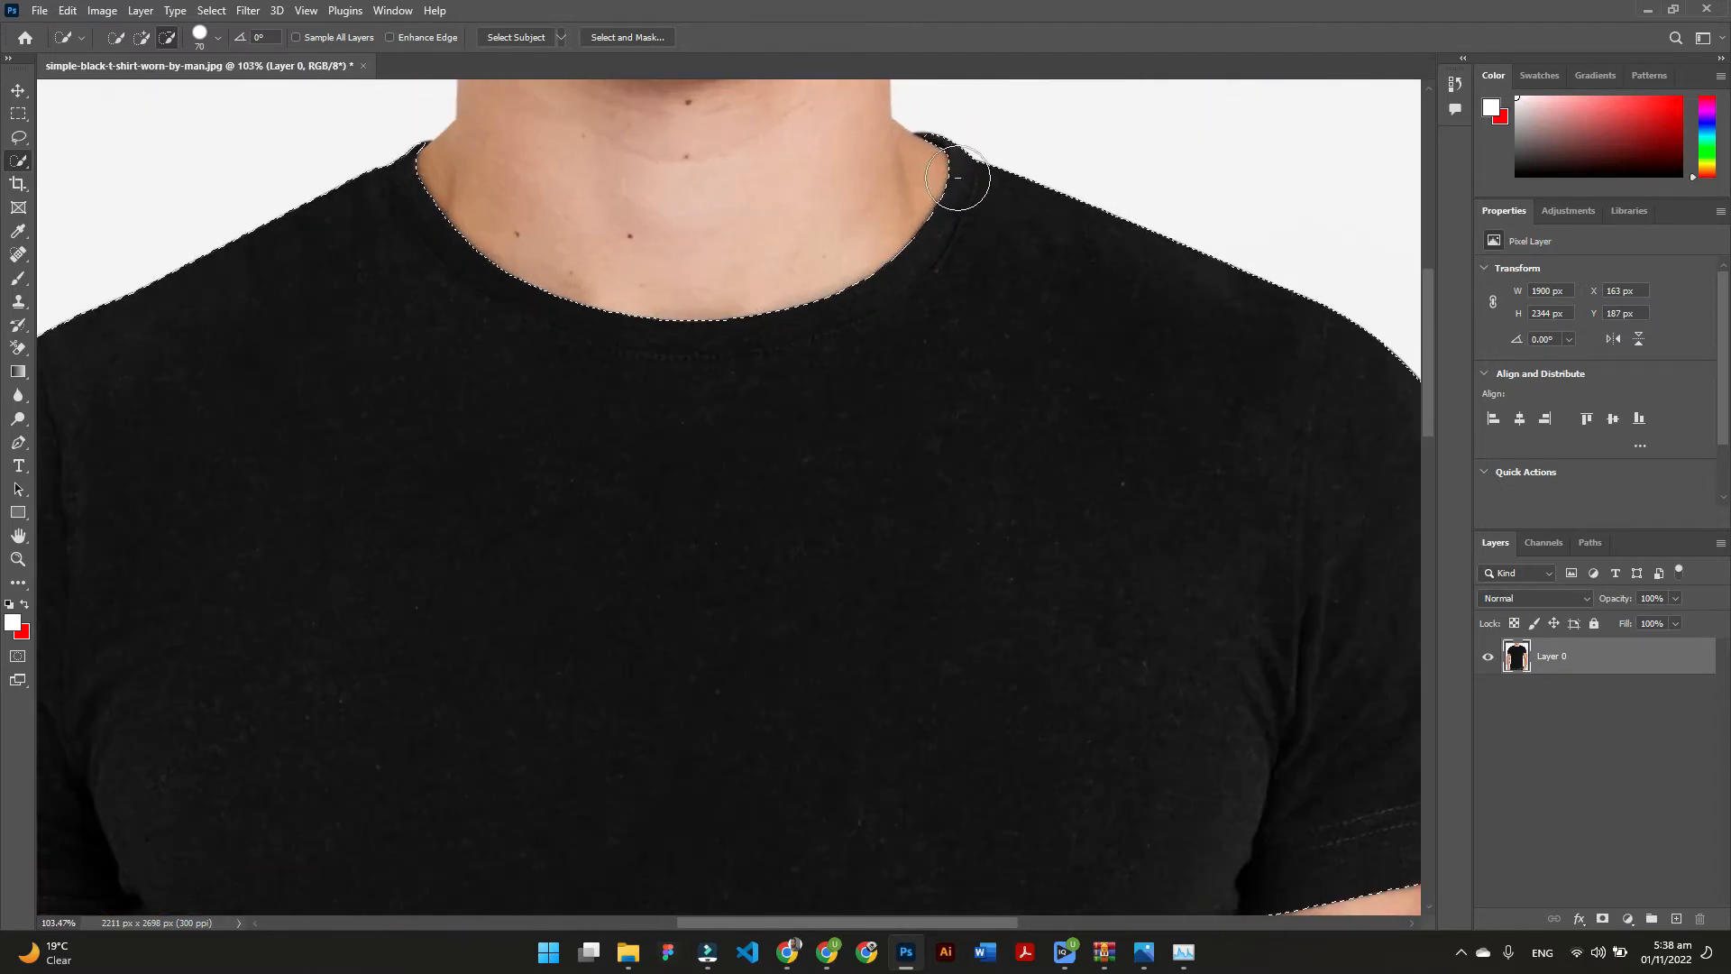
key("bracketleft")
key("bracketleft")
key("bracketleft")
key("bracketleft")
key("bracketleft")
key("bracketleft")
key("bracketleft")
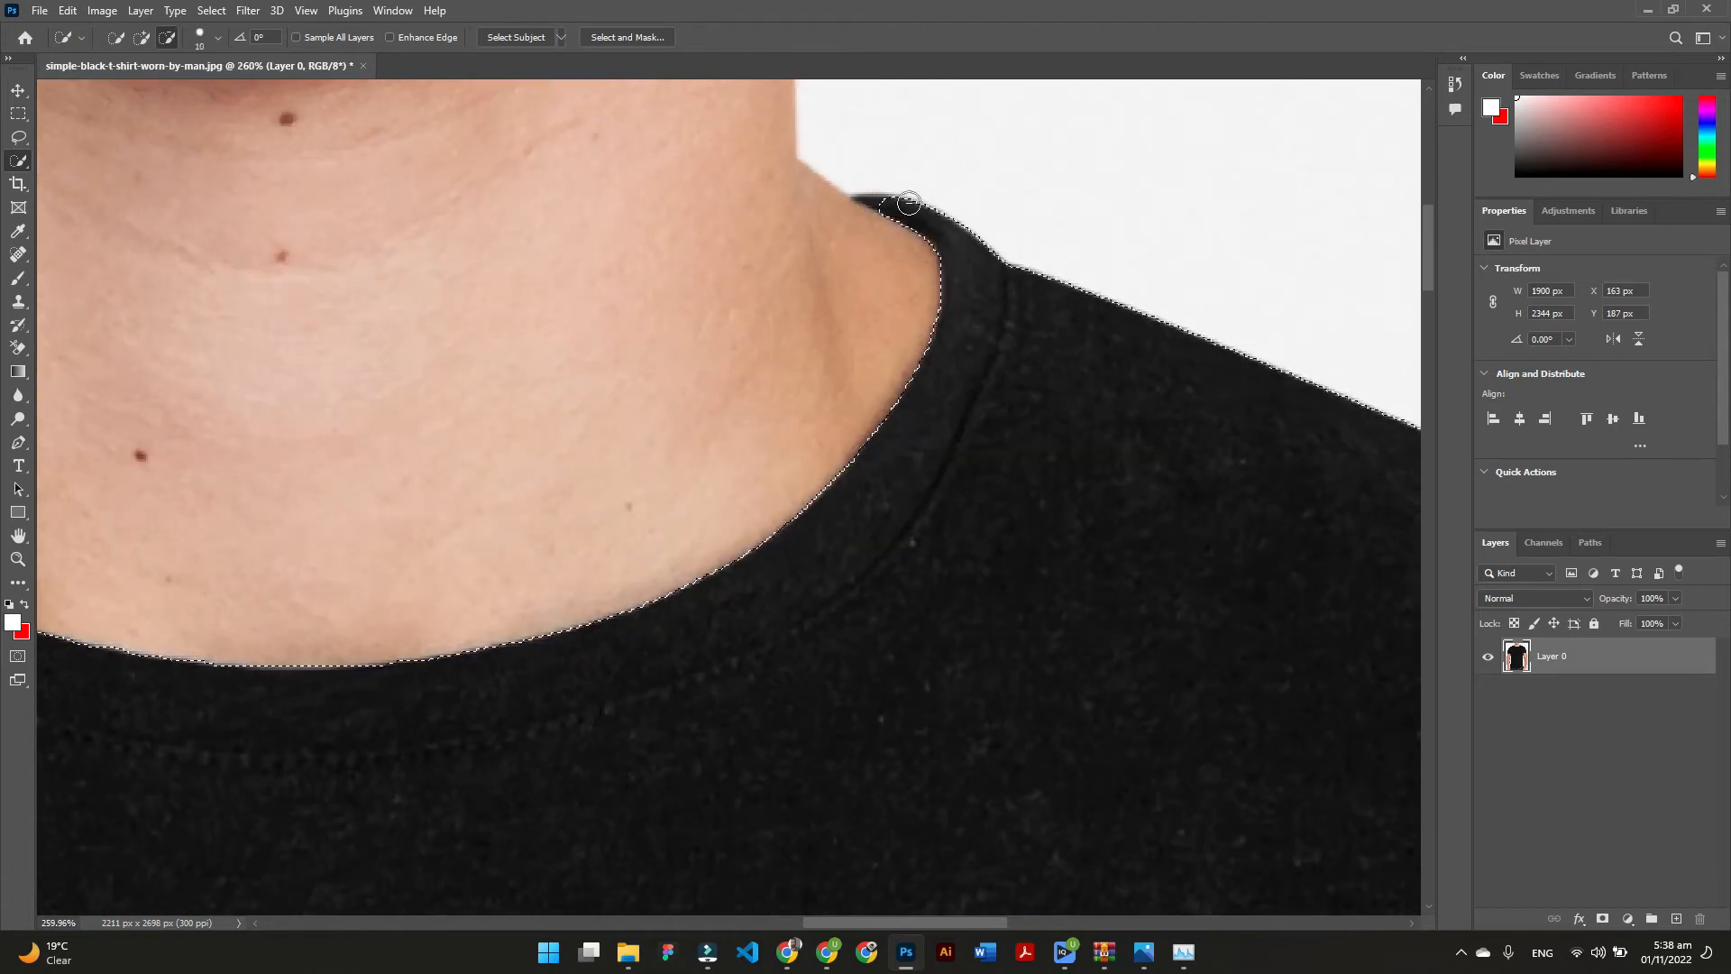
scroll(872, 214, "up", 2)
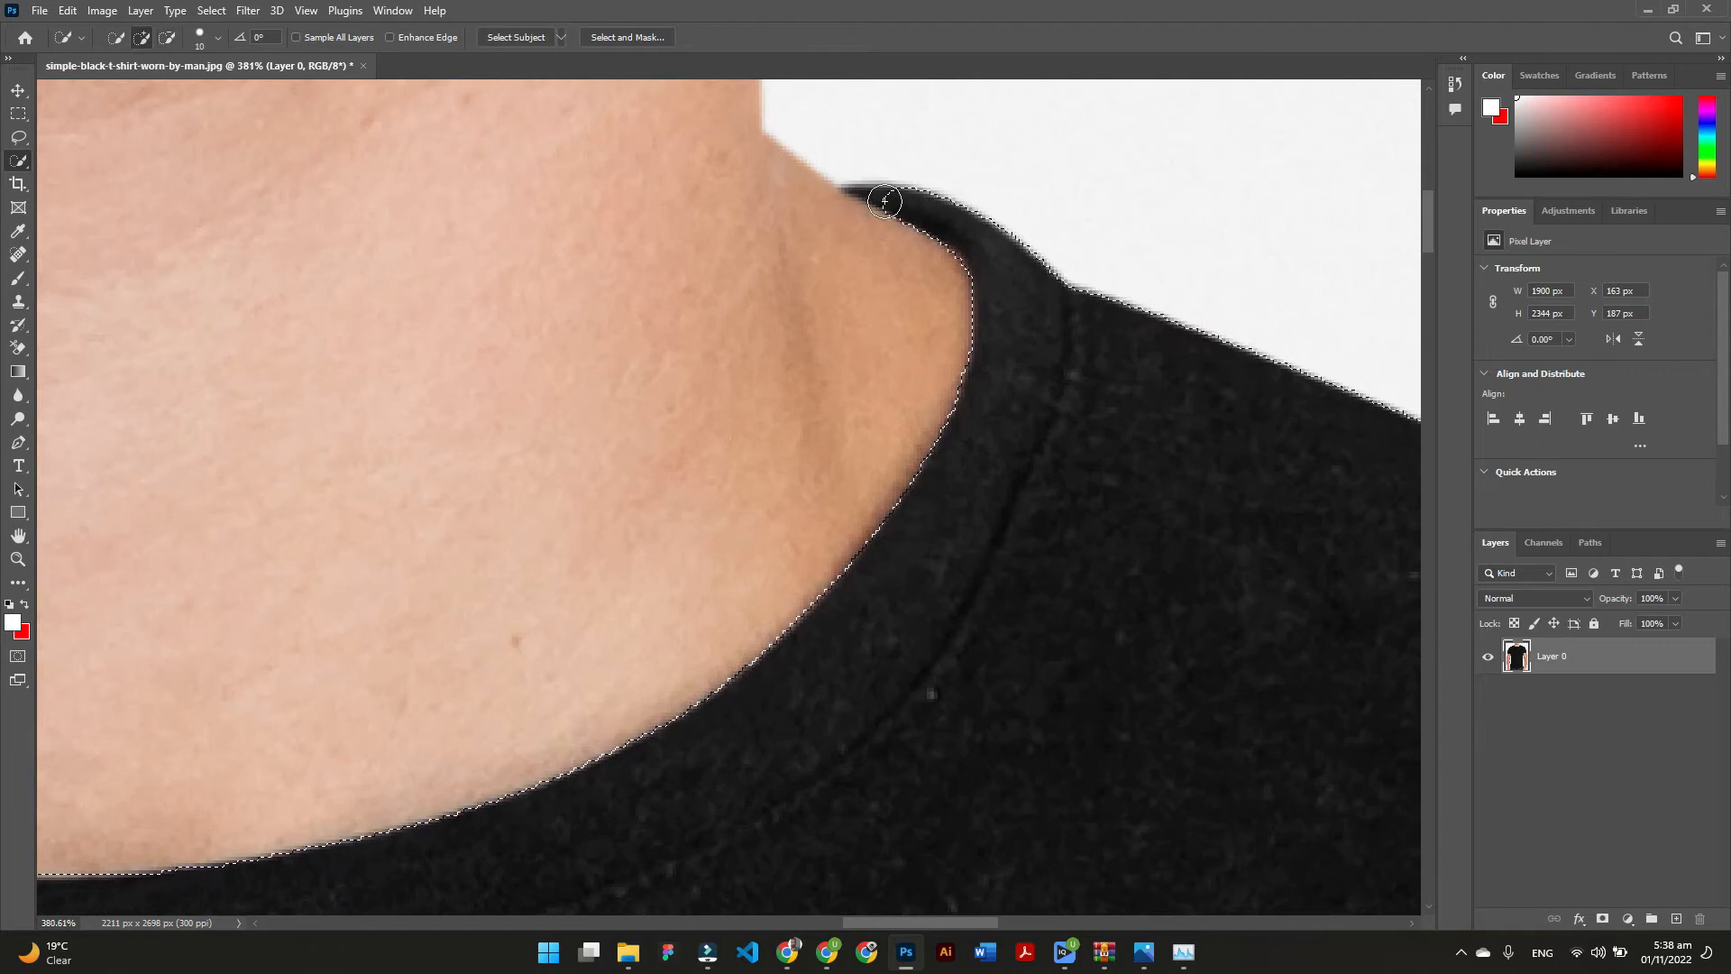
scroll(891, 200, "up", 2)
left_click_drag(893, 200, 891, 177)
Reduce the selection brush to 6 px and subtract the neck skin beside that collar tip from the selection
key("alt")
key("bracketleft")
key("bracketleft")
key("bracketleft")
key("bracketleft")
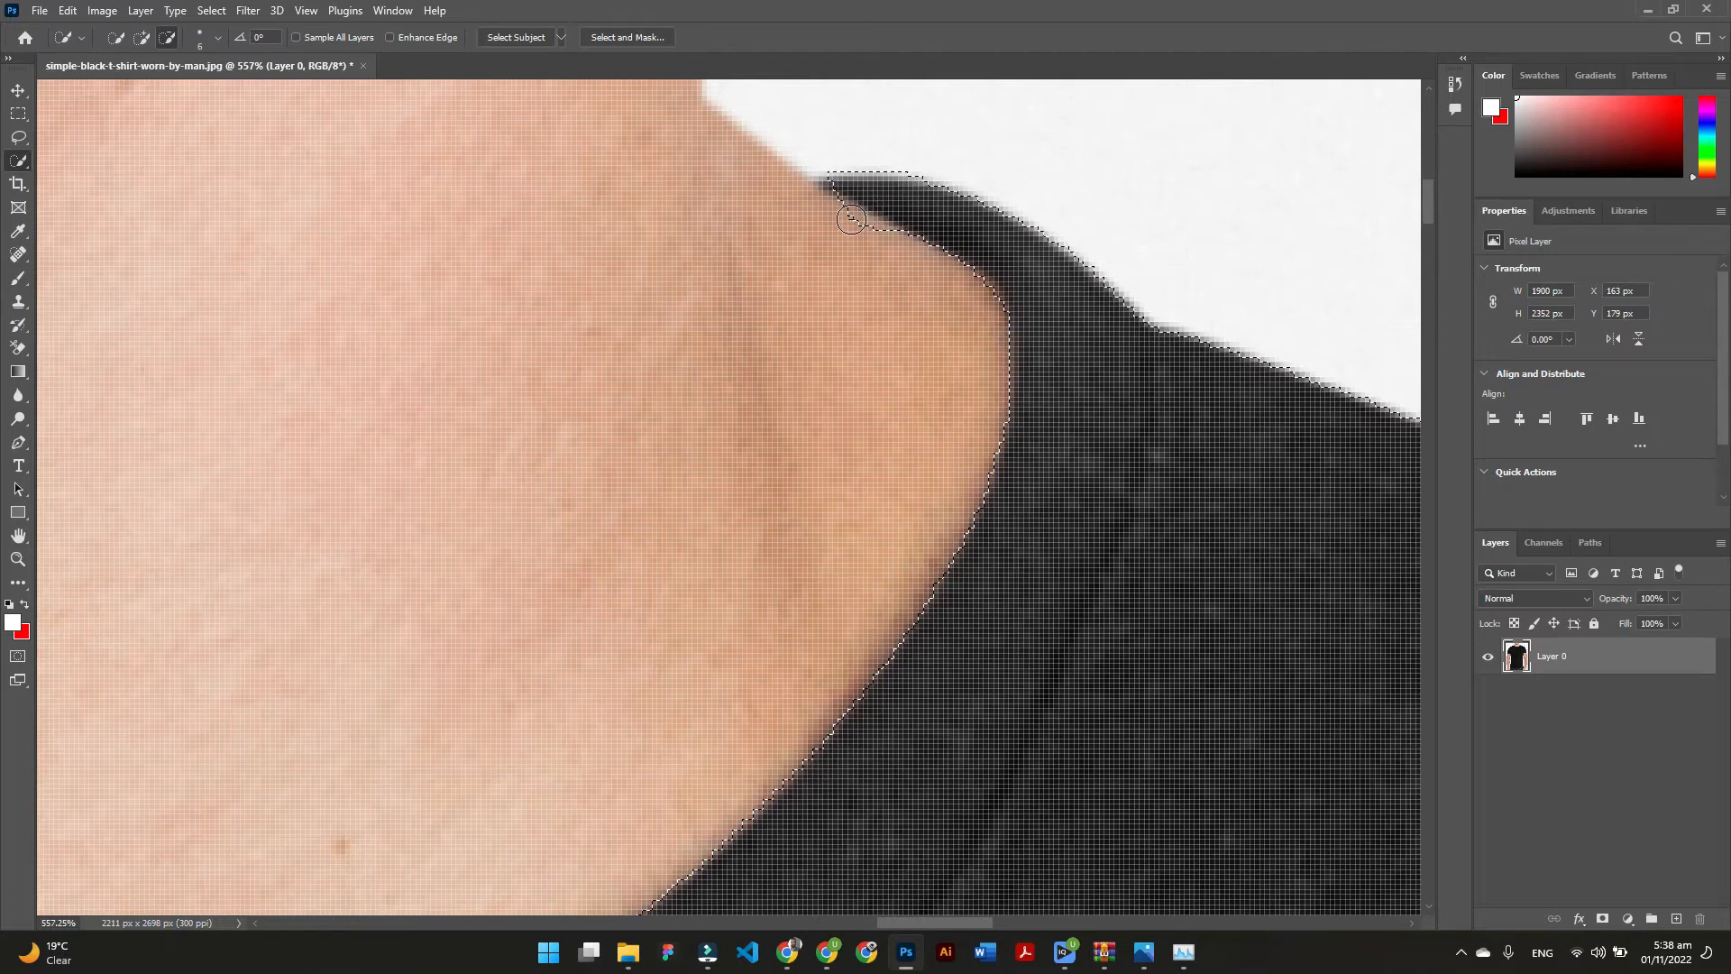
left_click_drag(839, 217, 866, 225)
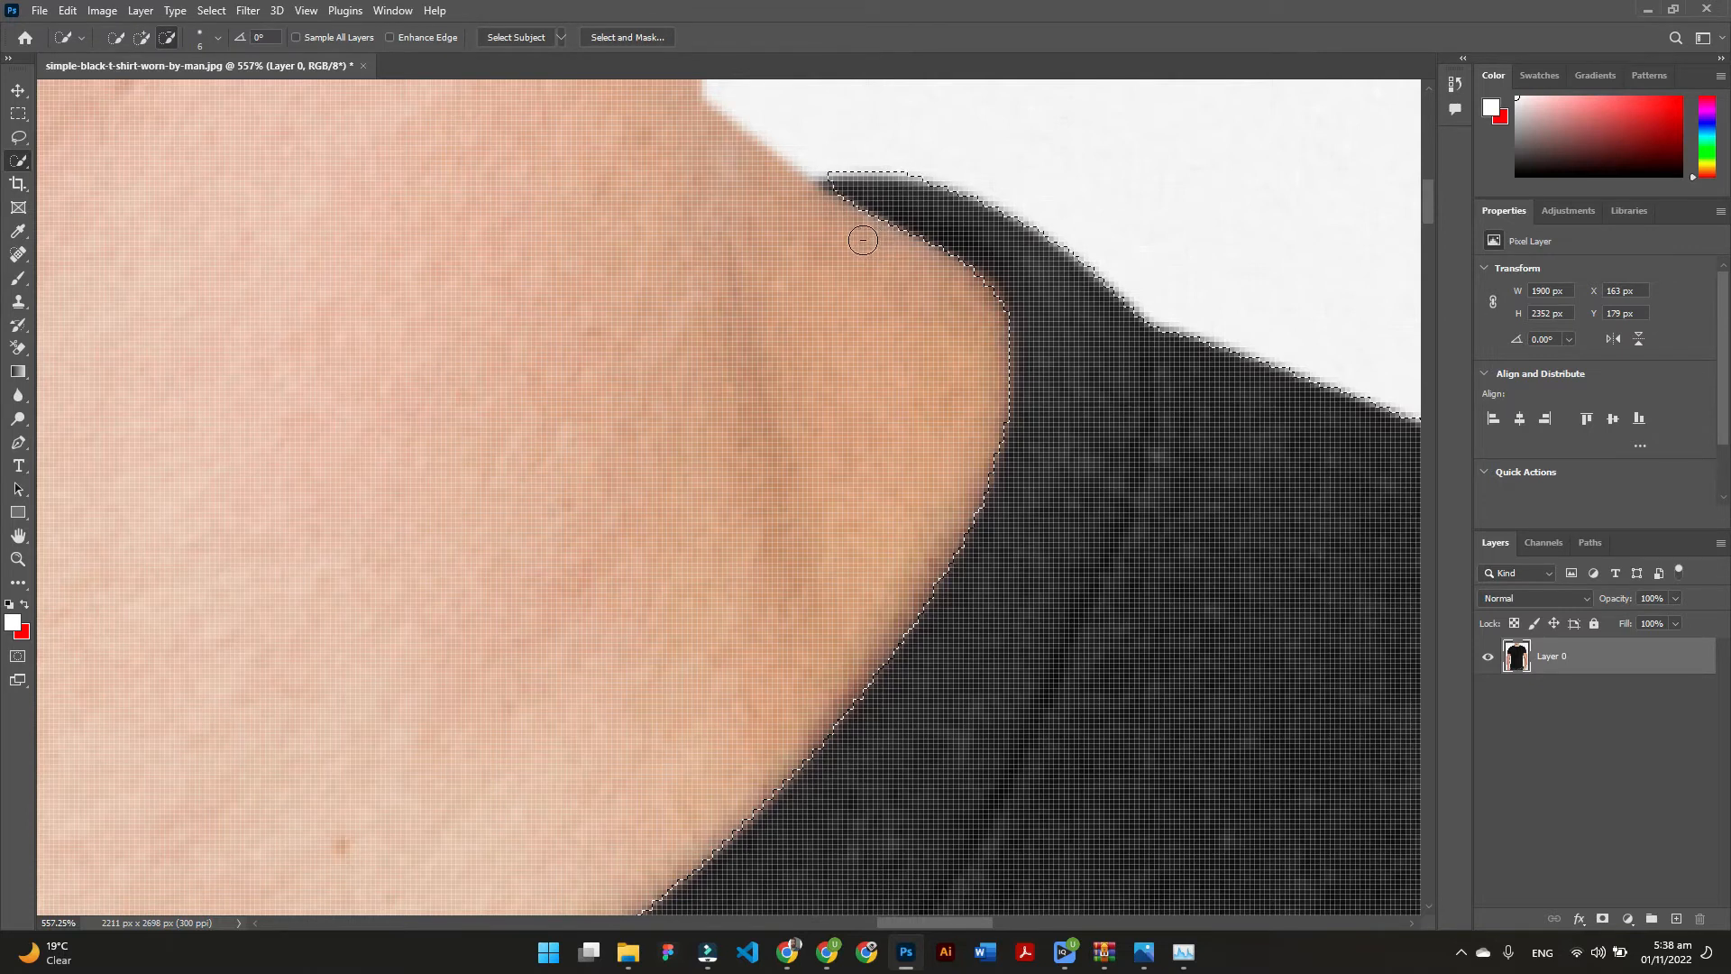
Add the missing collar tip on the opposite side of the neck to the shirt selection
left_click_drag(626, 309, 890, 360)
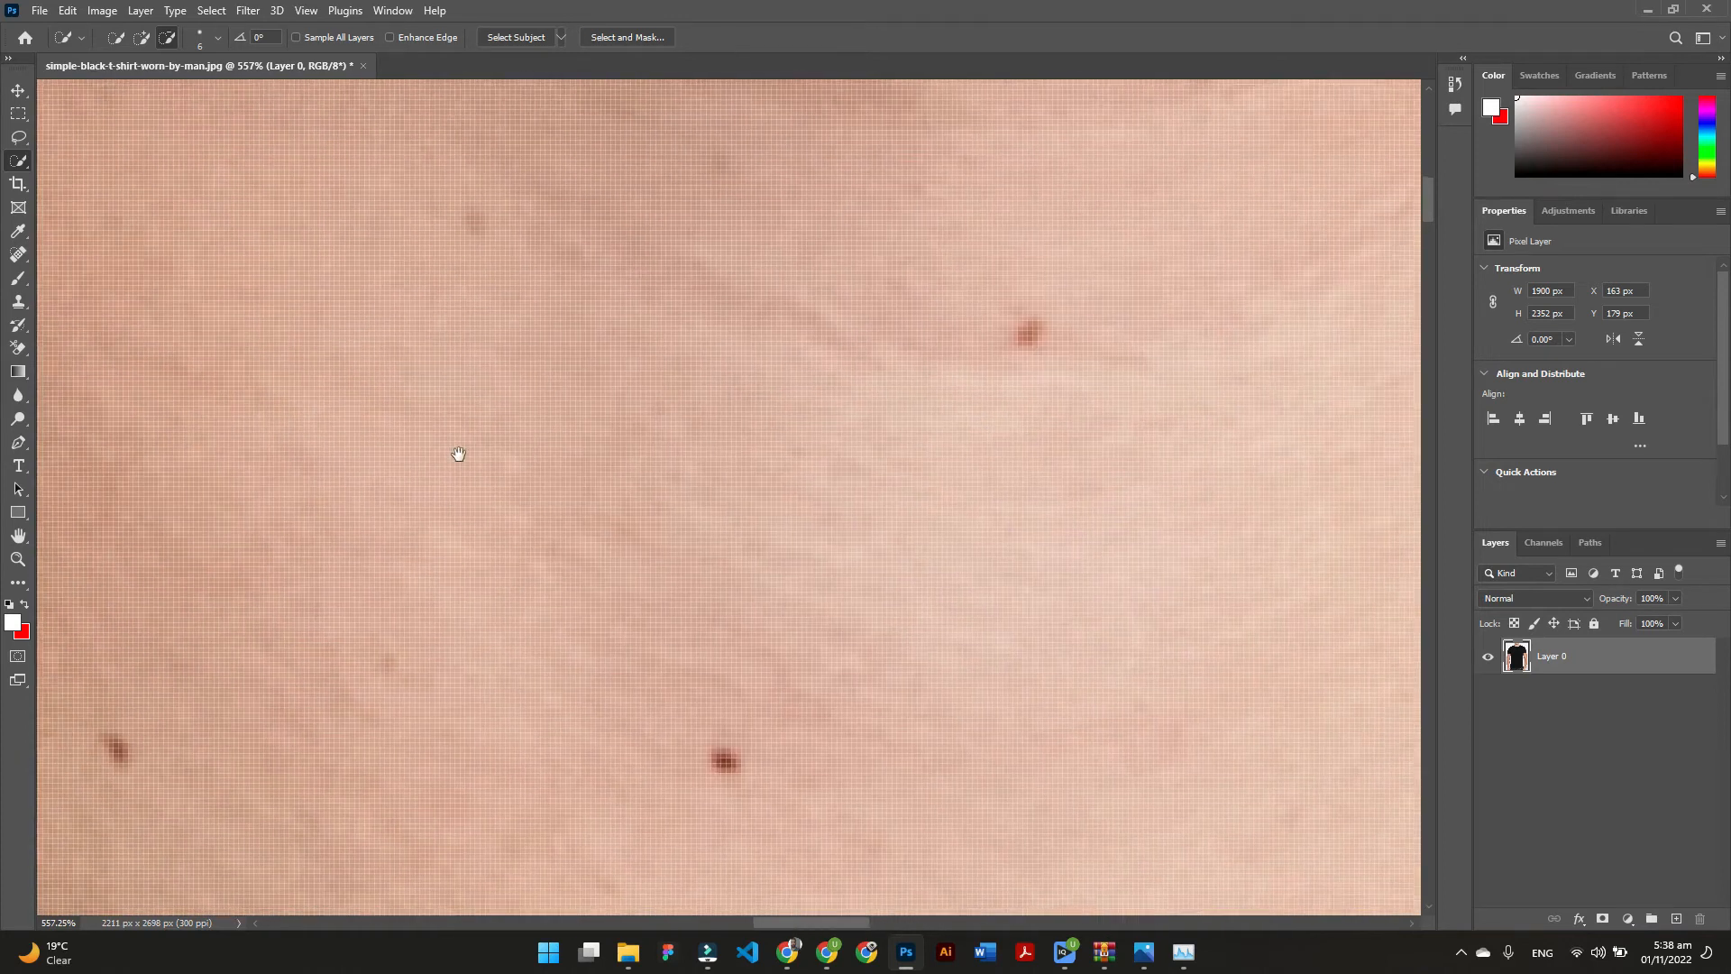
left_click_drag(458, 454, 928, 472)
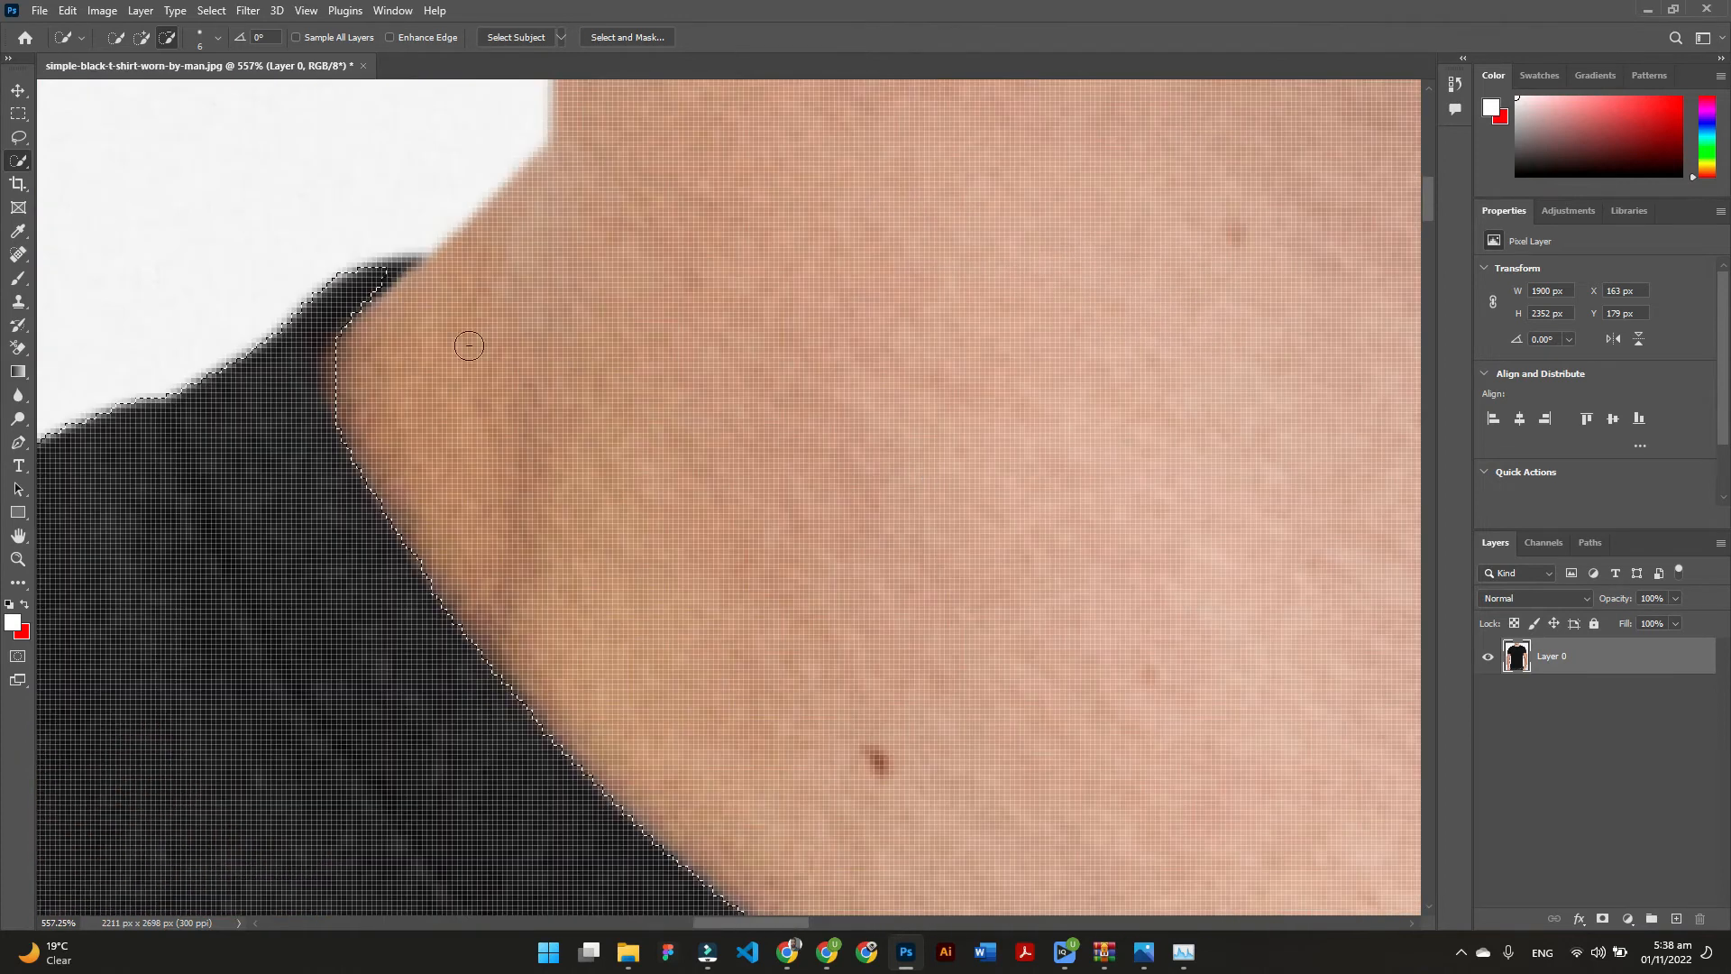
left_click_drag(397, 273, 411, 263)
key("alt")
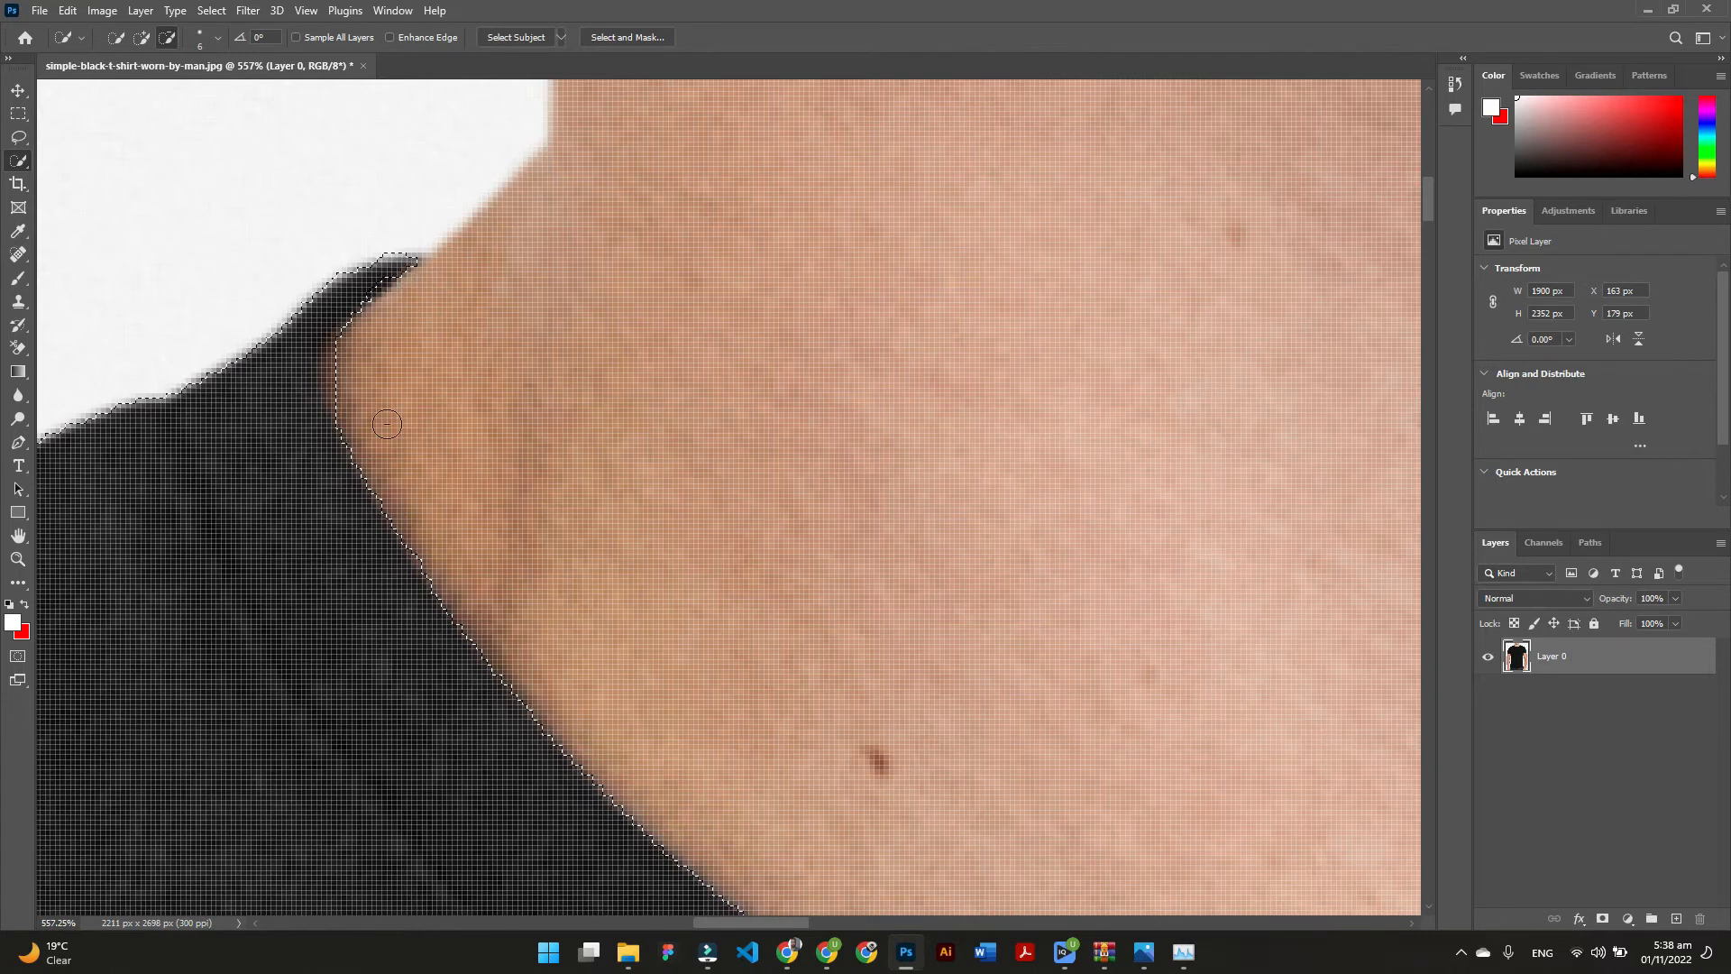
scroll(378, 295, "down", 8)
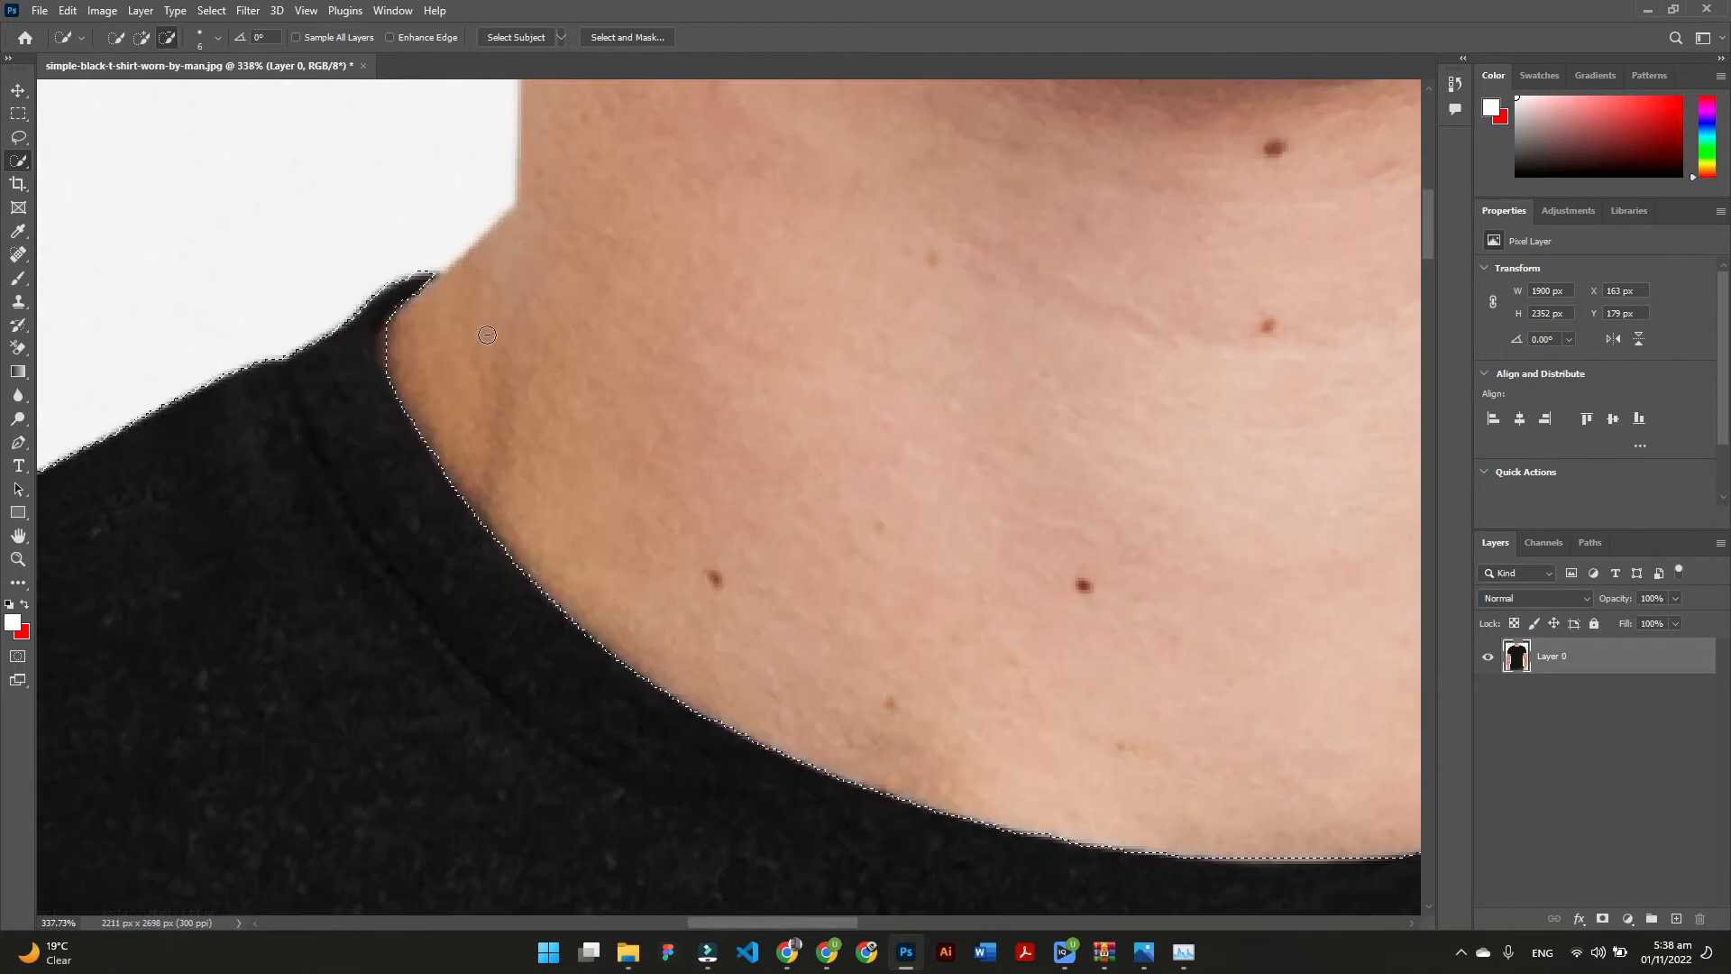
scroll(528, 379, "down", 4)
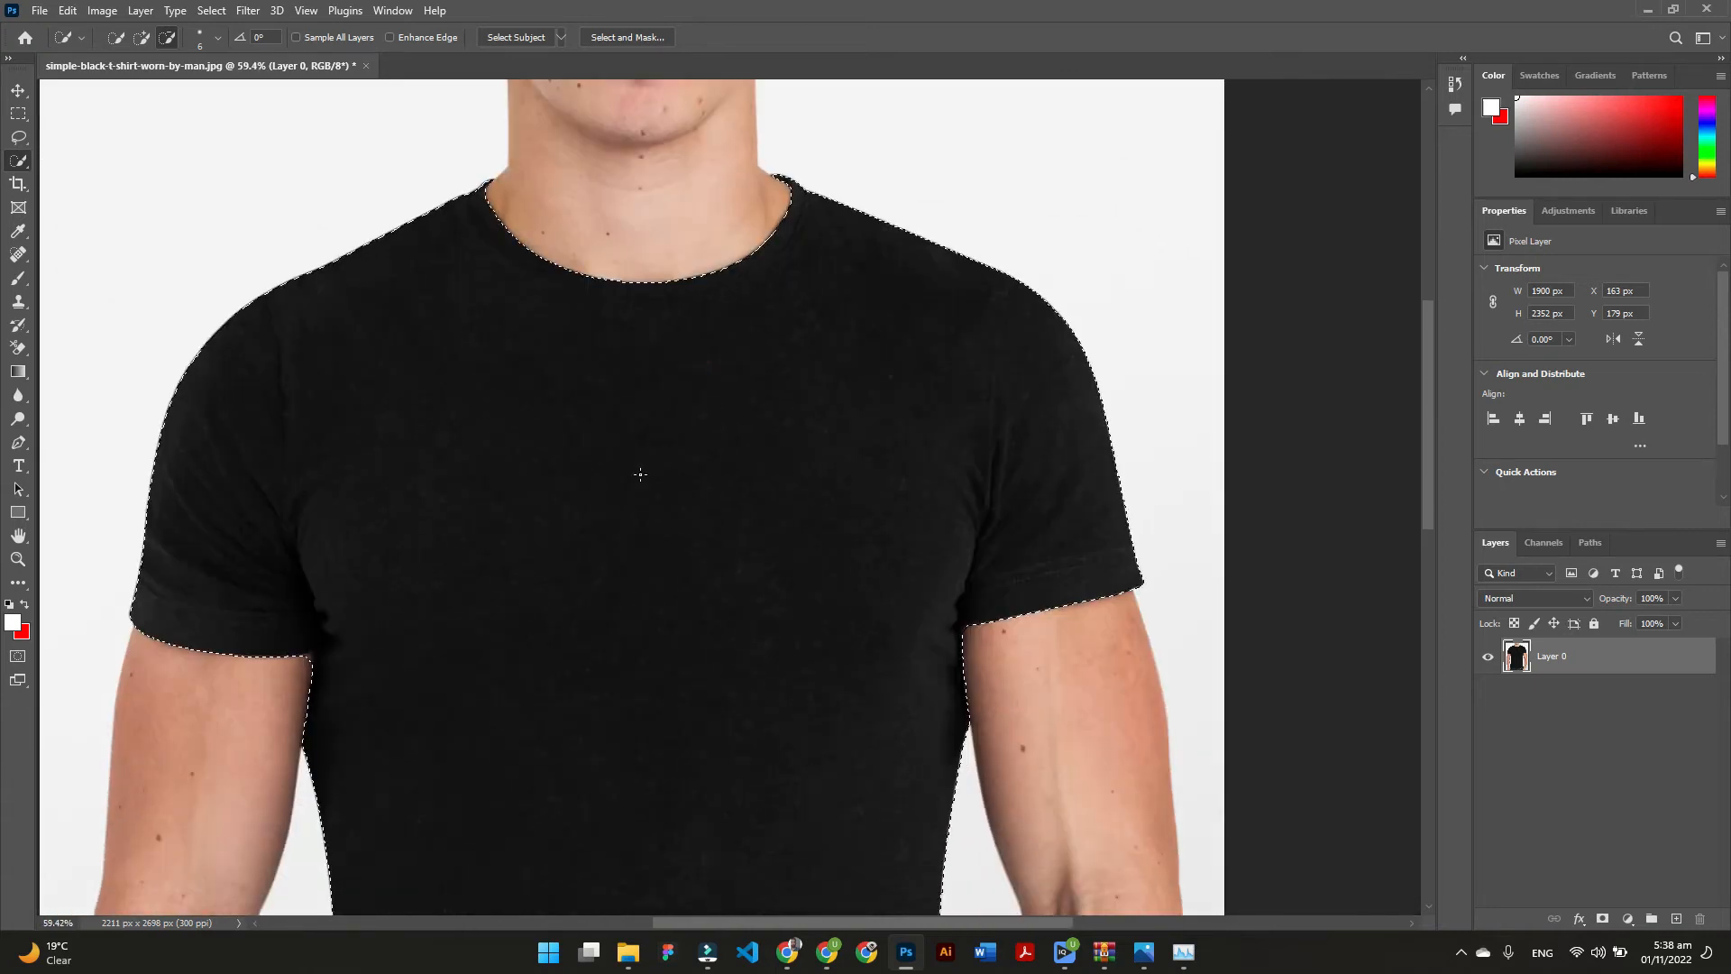
Refine the selection where the sleeve meets the arm at the image's left armpit, and check the other sleeve
scroll(637, 472, "up", 4)
scroll(297, 649, "up", 2)
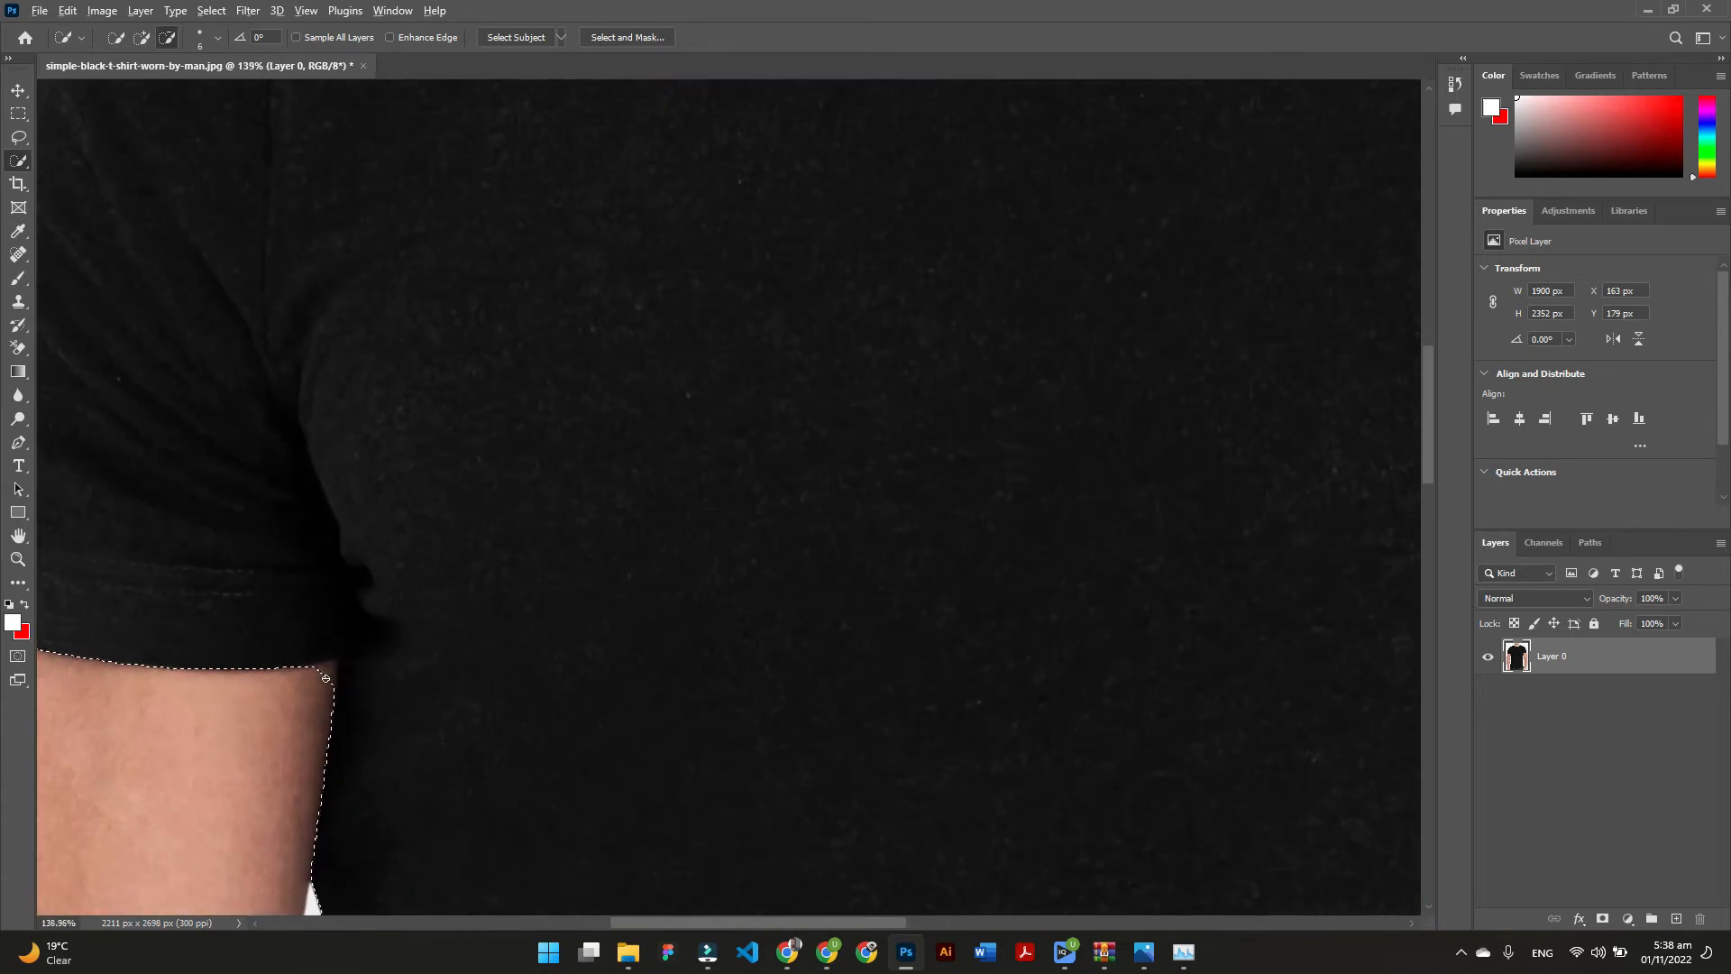
left_click_drag(316, 675, 307, 673)
scroll(658, 665, "down", 2)
left_click_drag(726, 611, 379, 543)
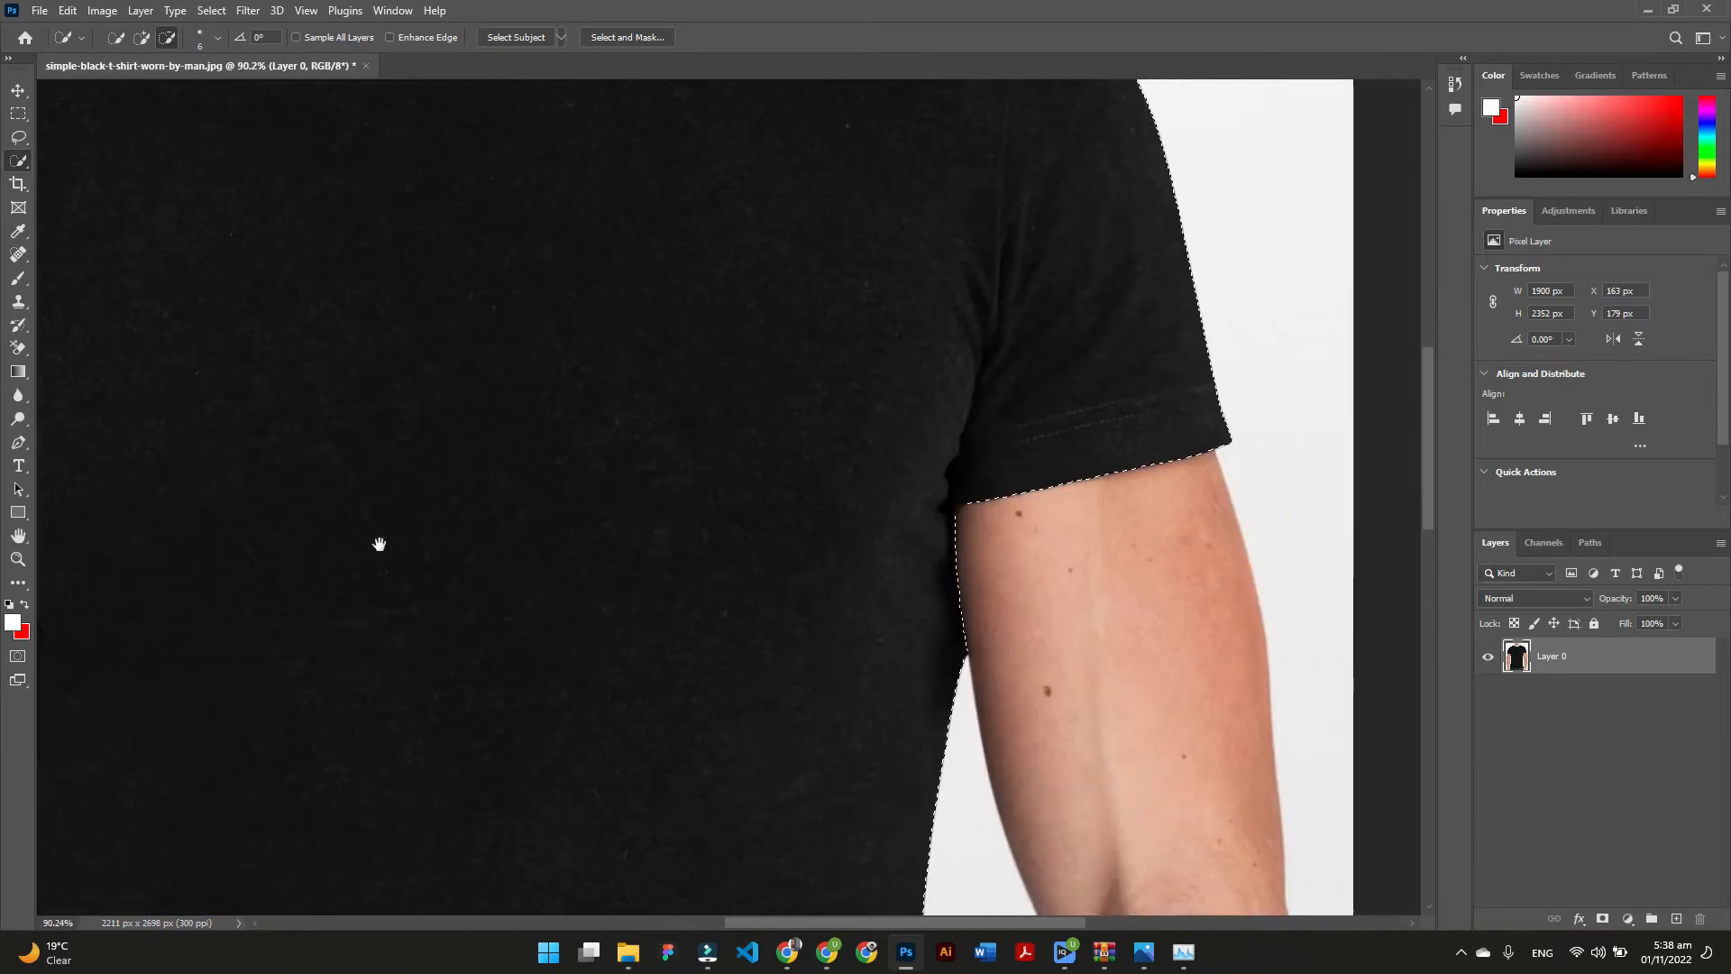
scroll(739, 546, "down", 2)
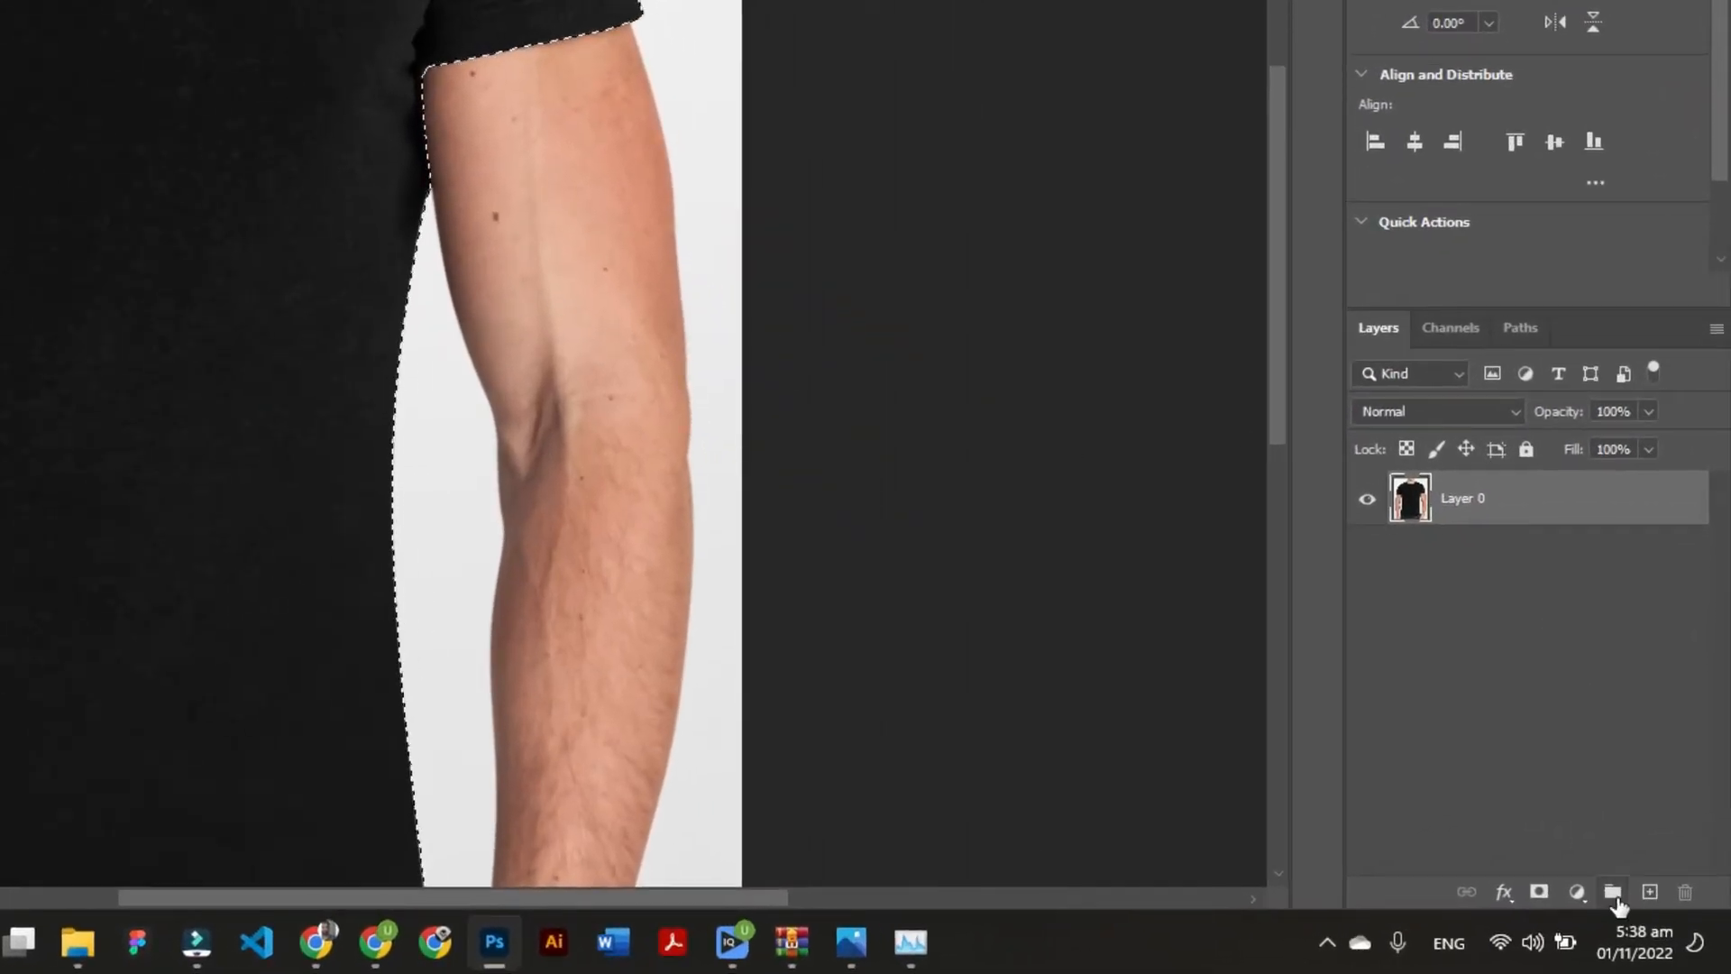
Create a layer group masked by the shirt selection and add a Levels adjustment layer inside it
left_click(1614, 895)
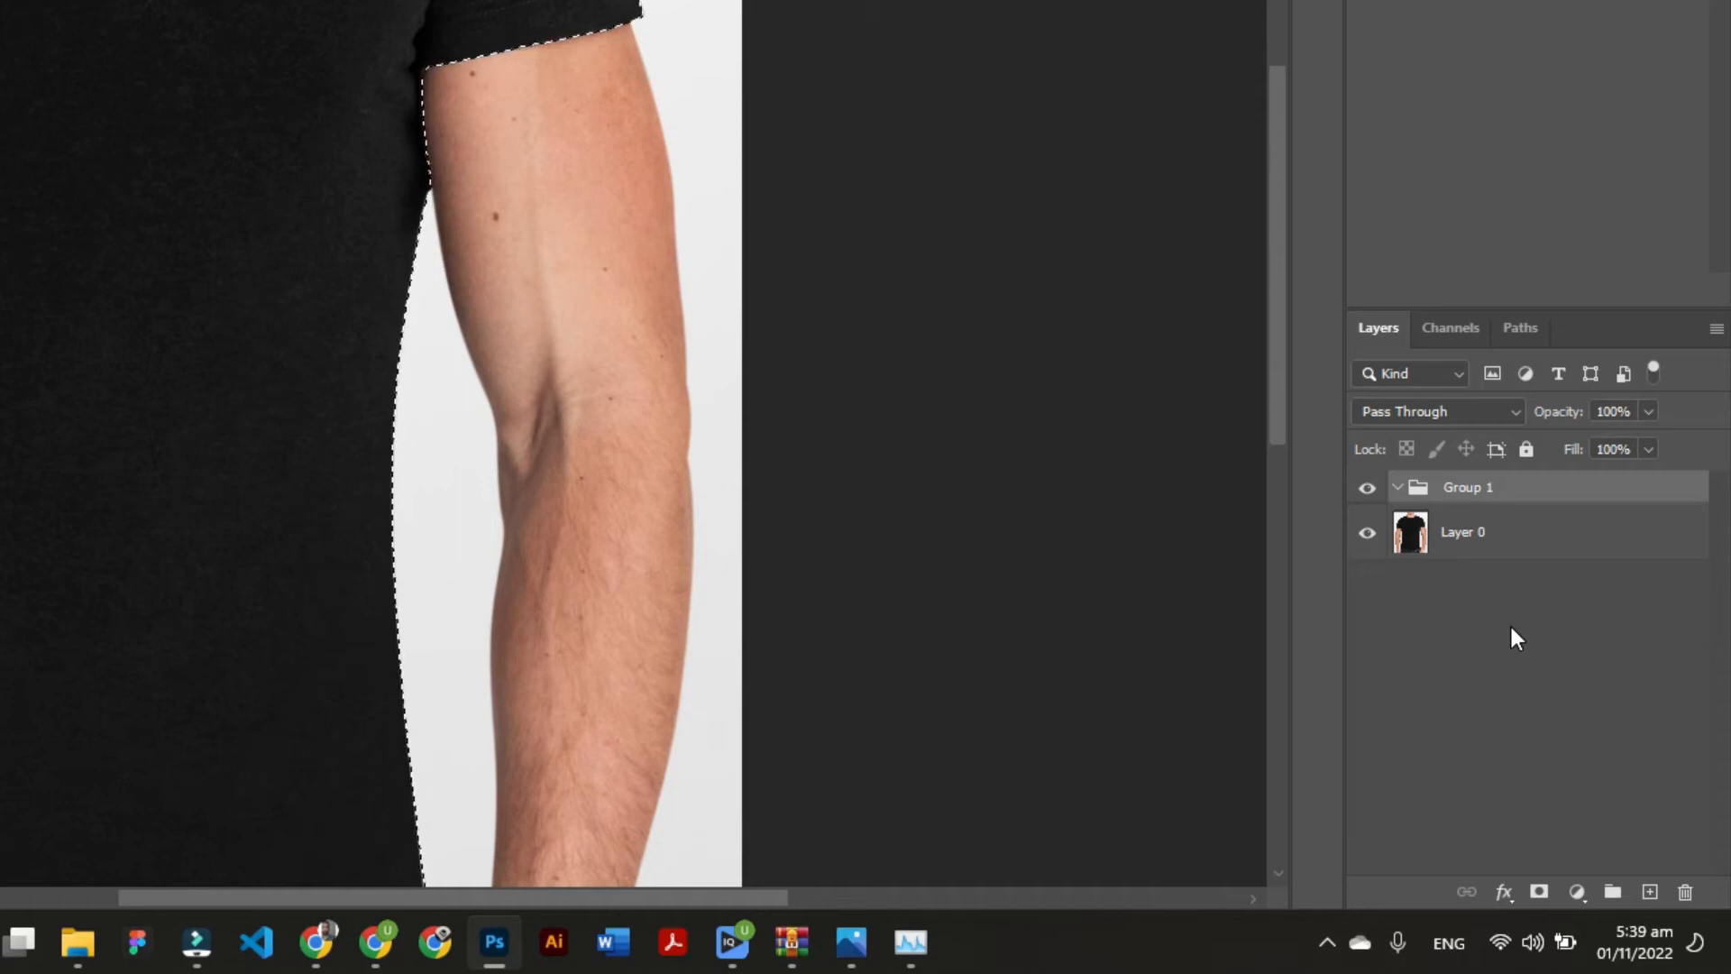
left_click(1539, 894)
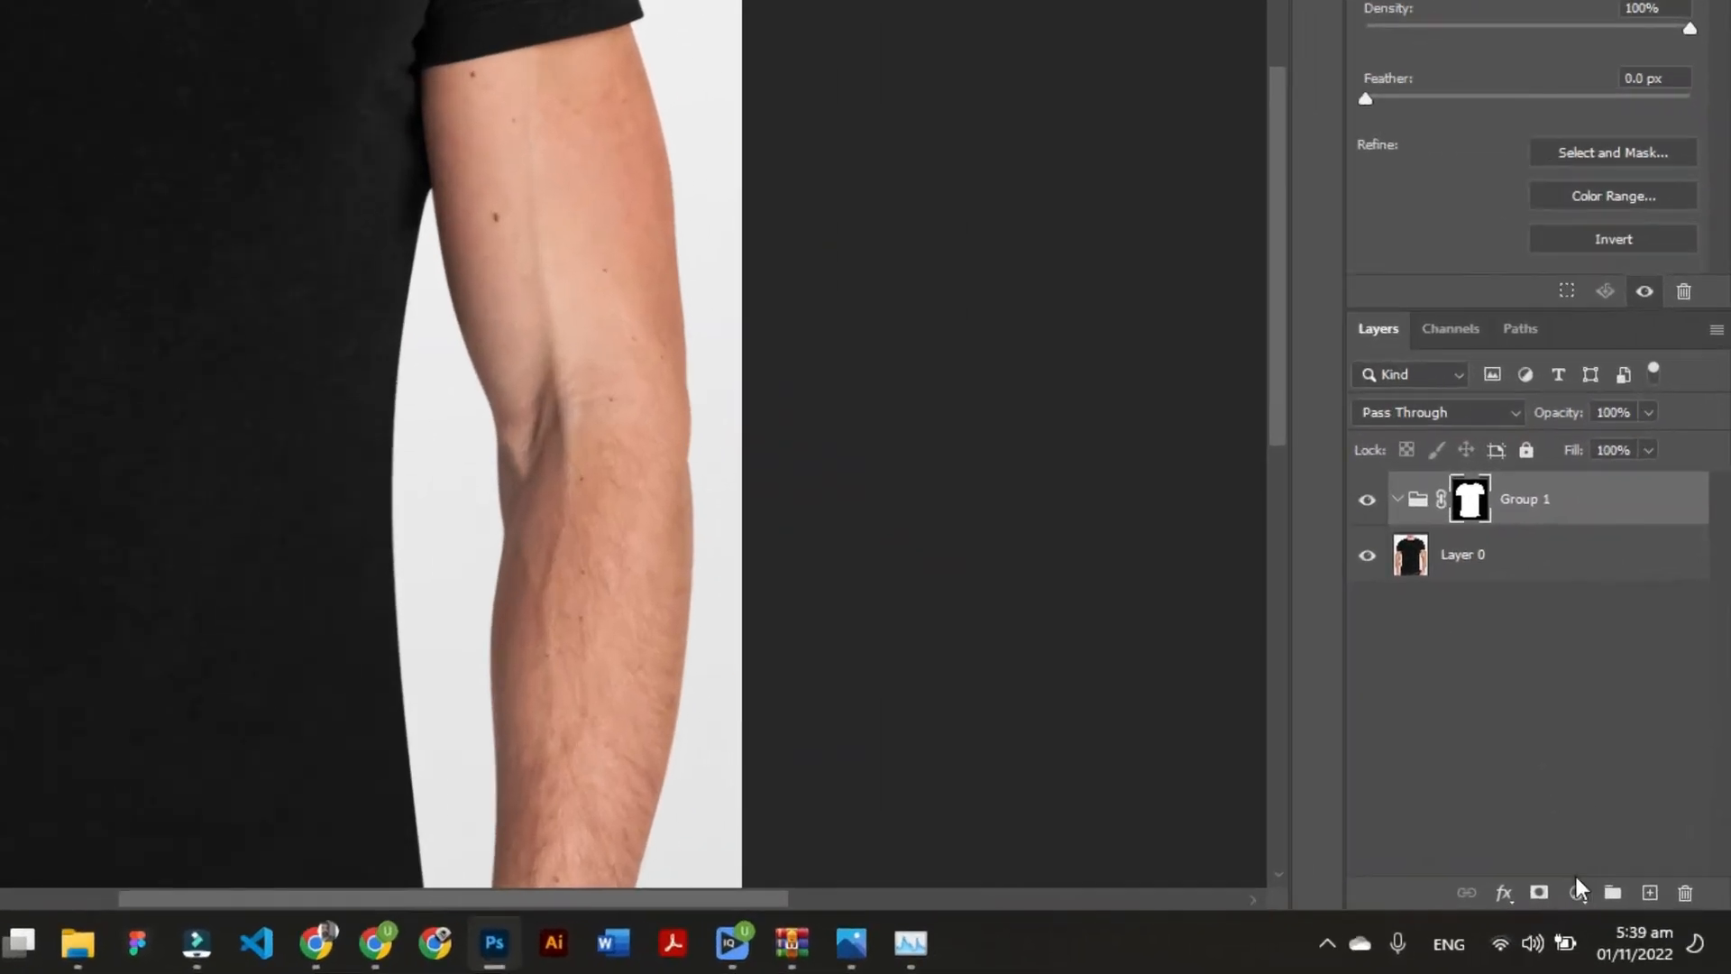
left_click(1628, 919)
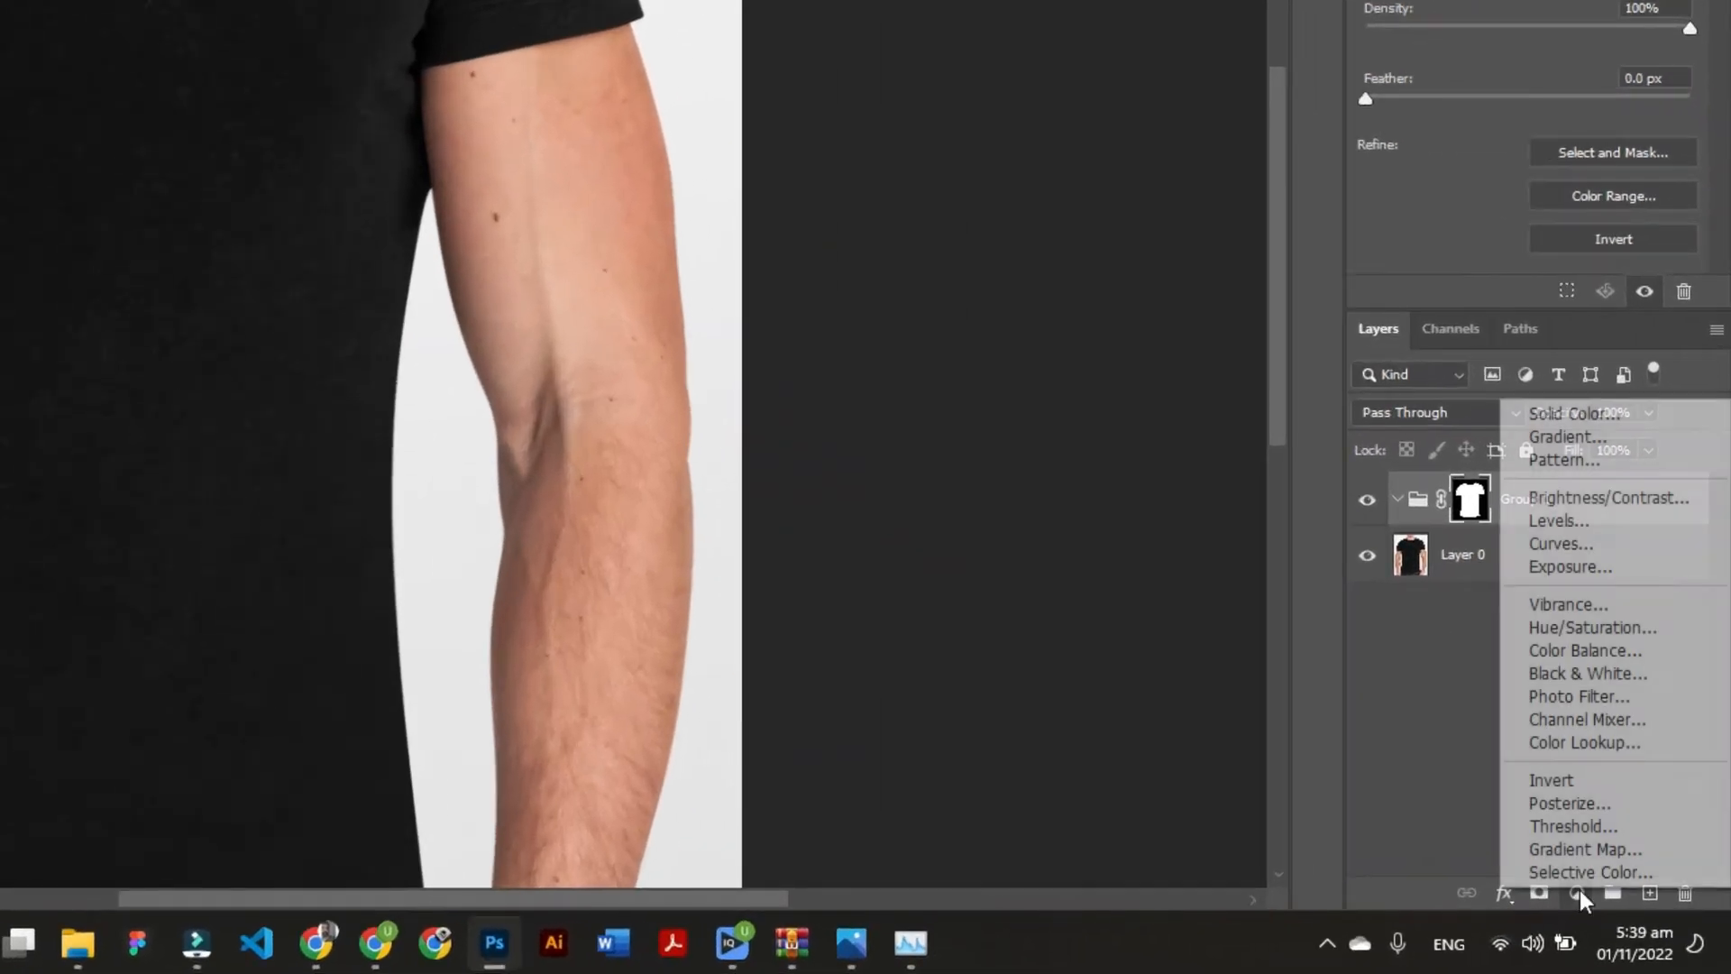
left_click(1577, 523)
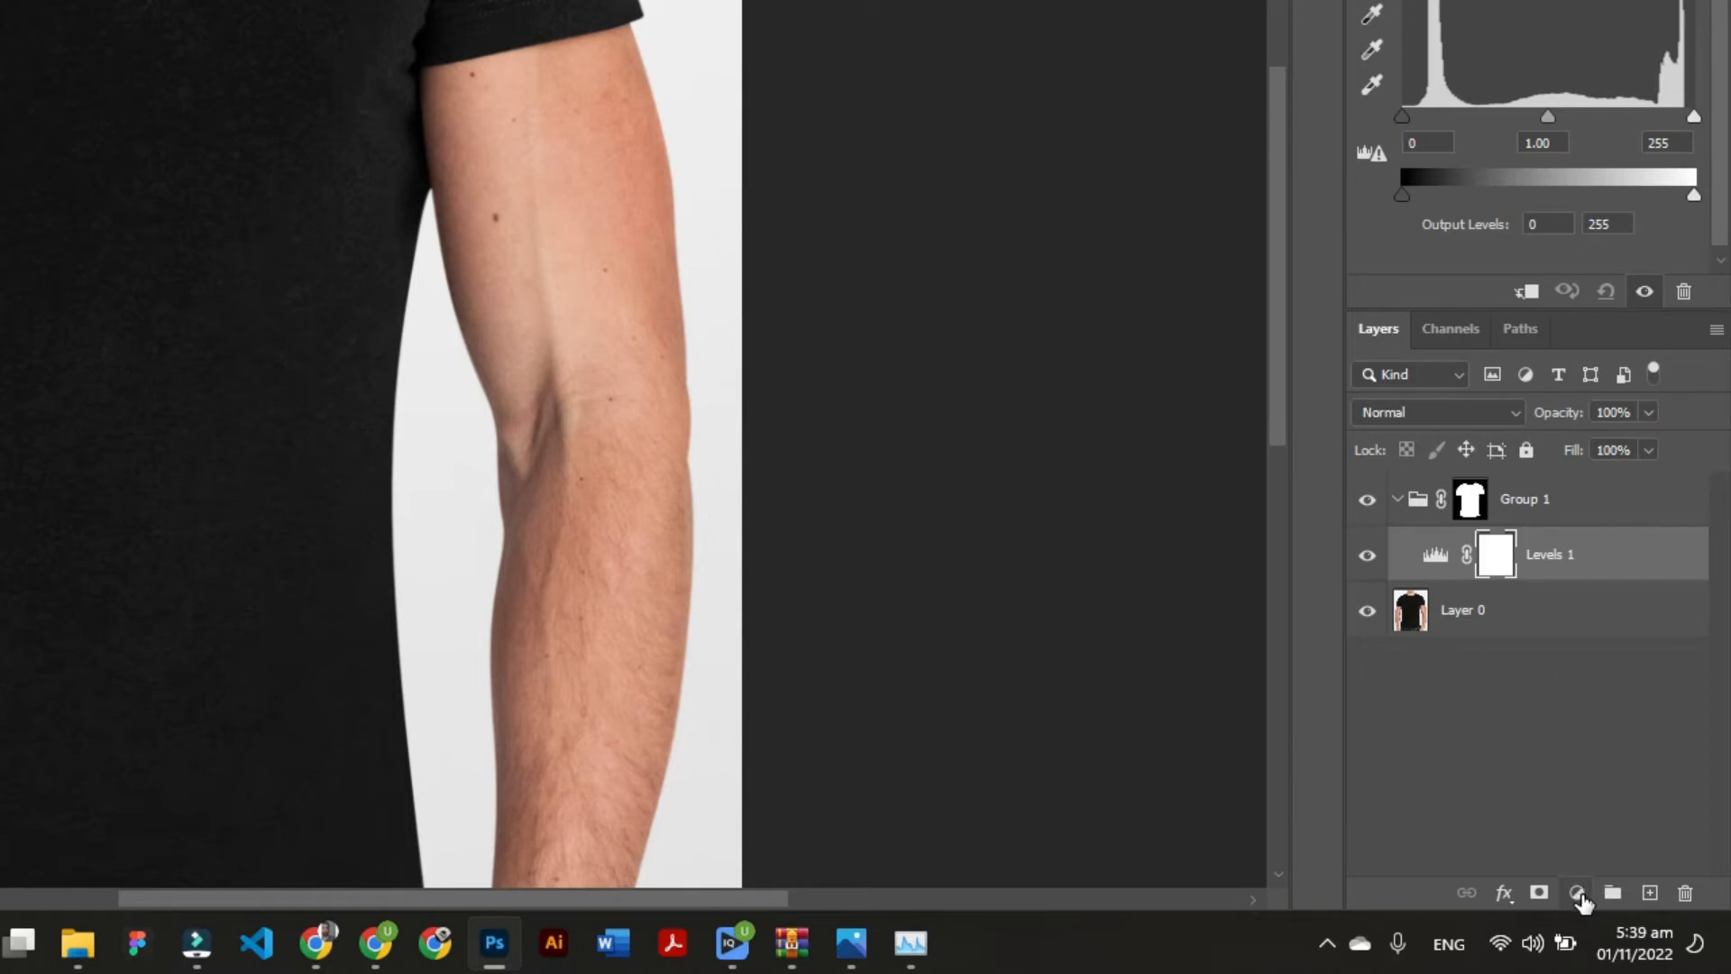
Add a light green Solid Color fill layer above the Levels layer inside the masked group
left_click(1579, 895)
left_click(1585, 416)
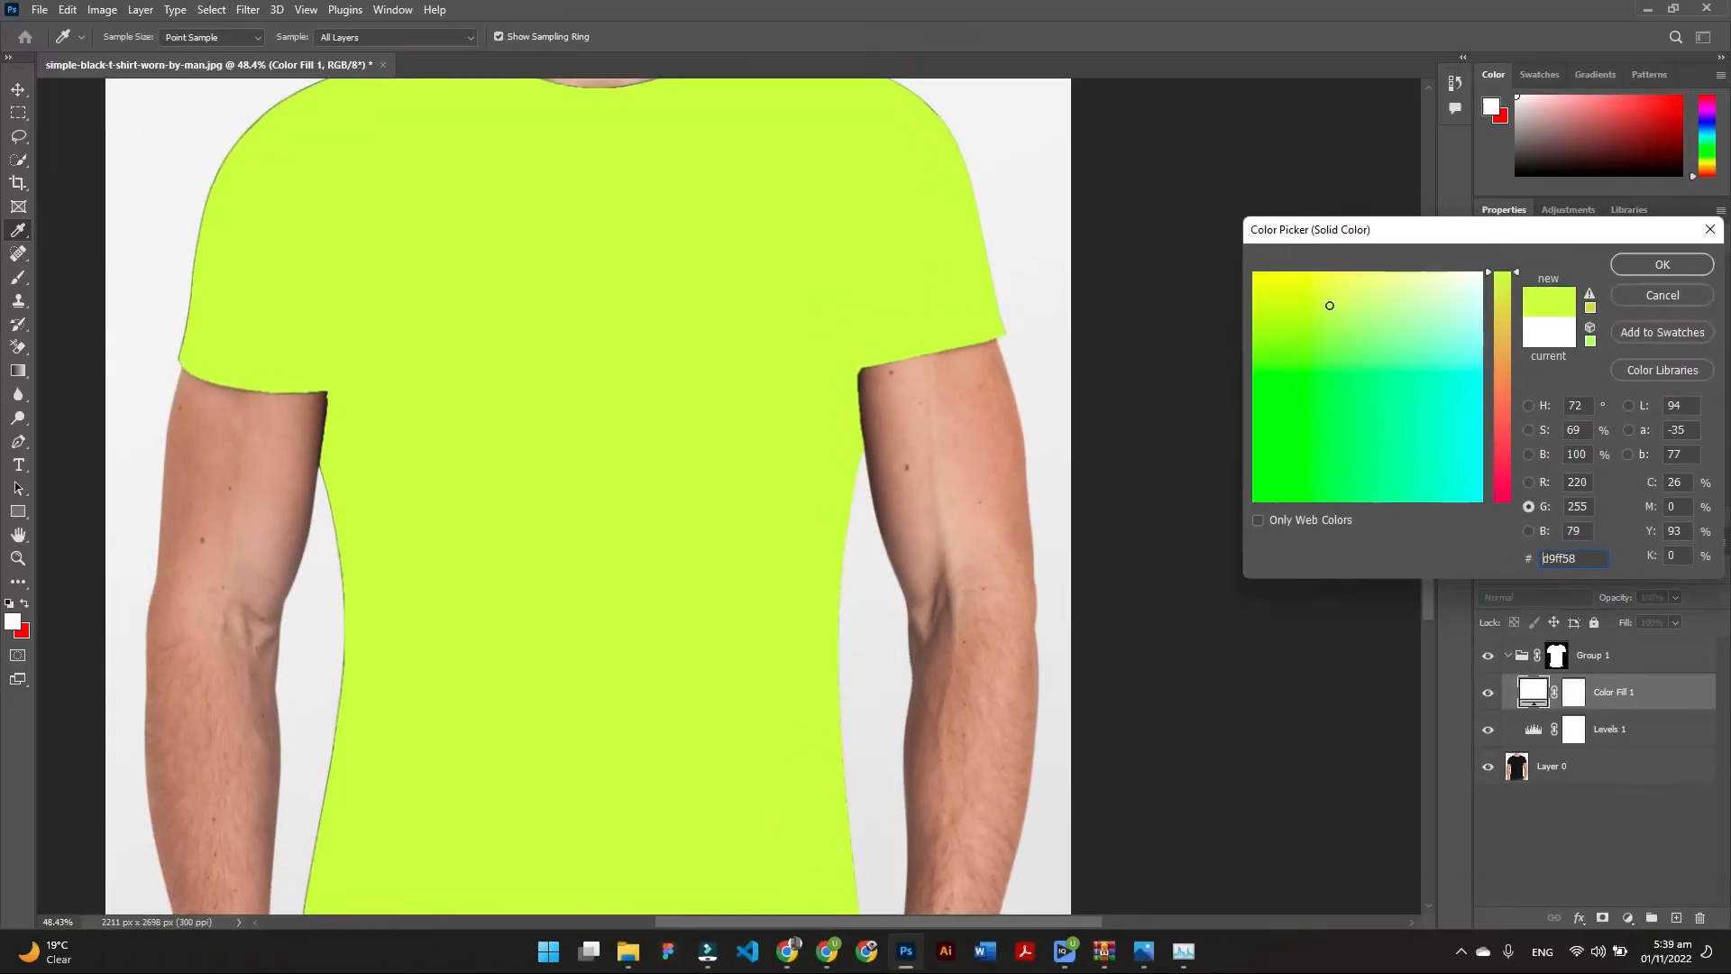
left_click_drag(1331, 306, 1344, 326)
left_click(1353, 338)
left_click(1662, 264)
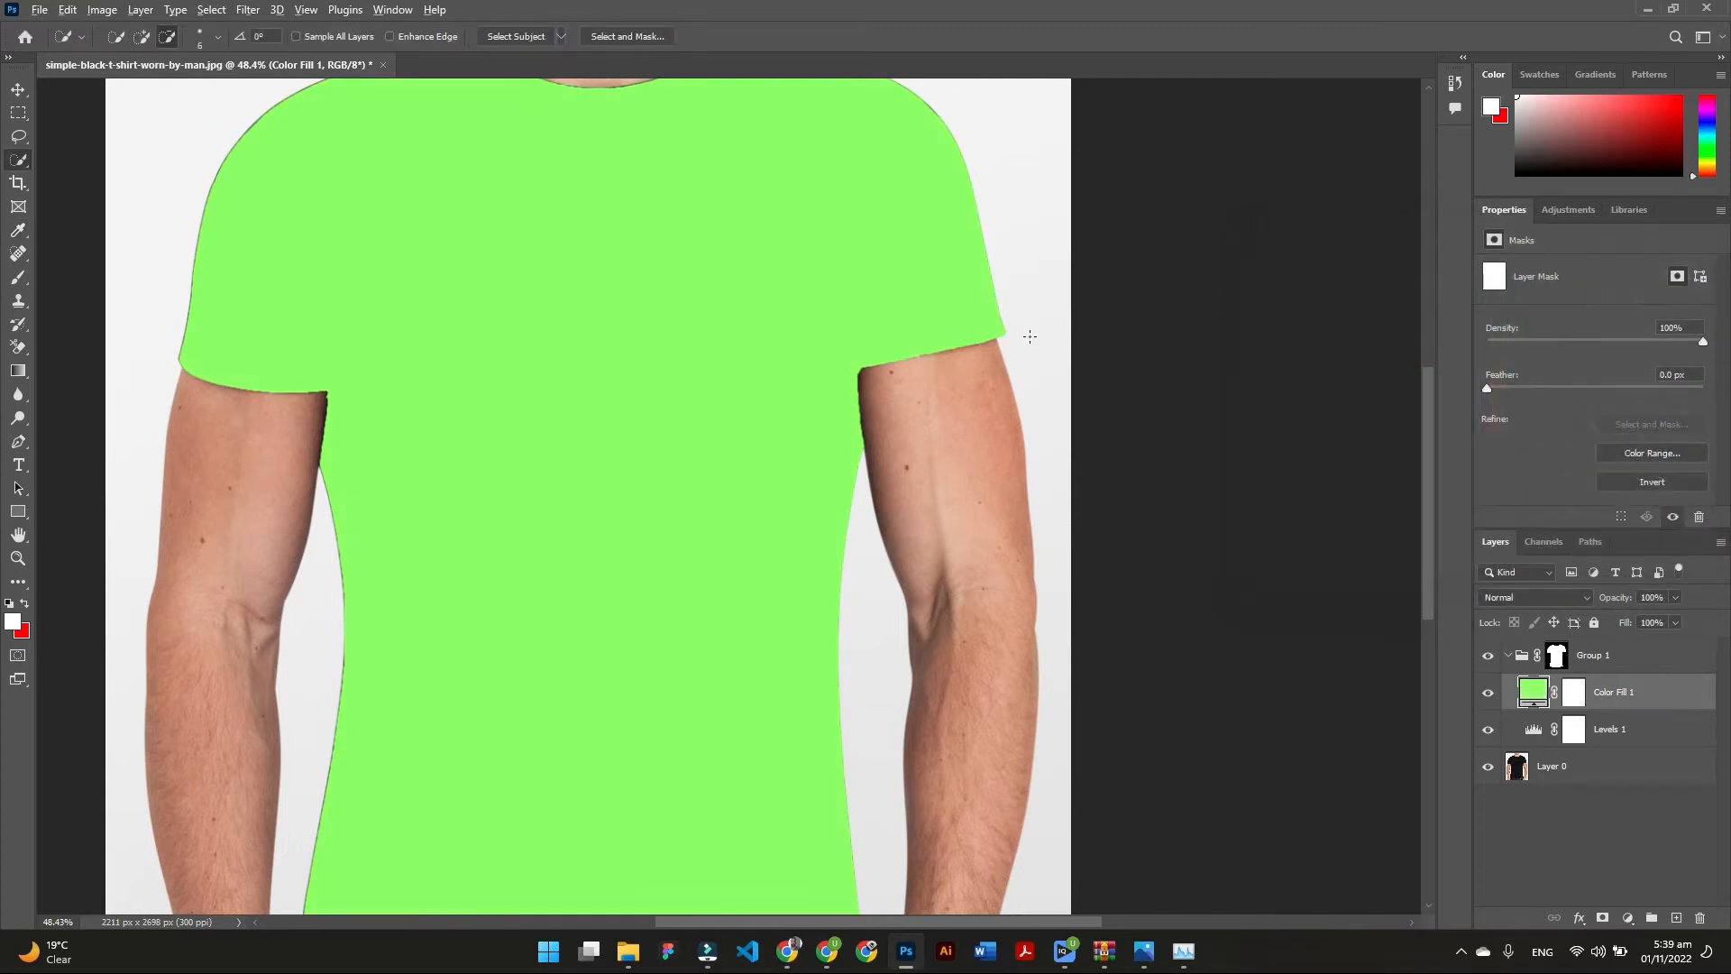
Set the blend mode of the green fill layer to Color
scroll(1012, 365, "down", 2)
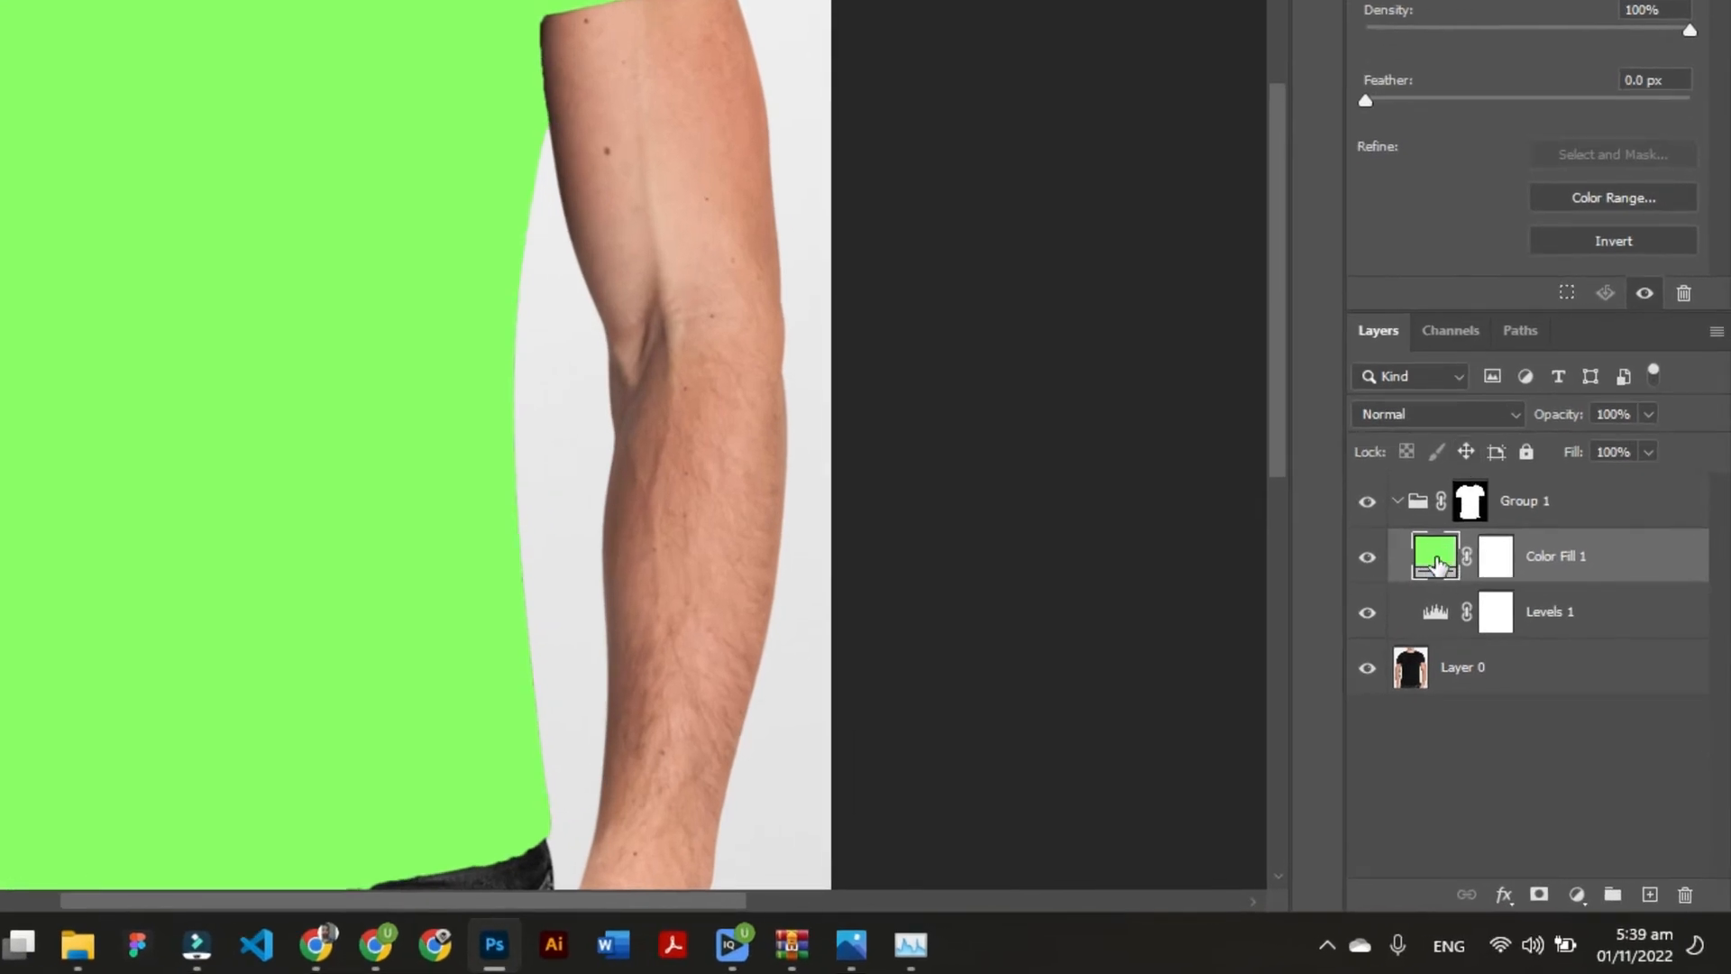
left_click(1509, 416)
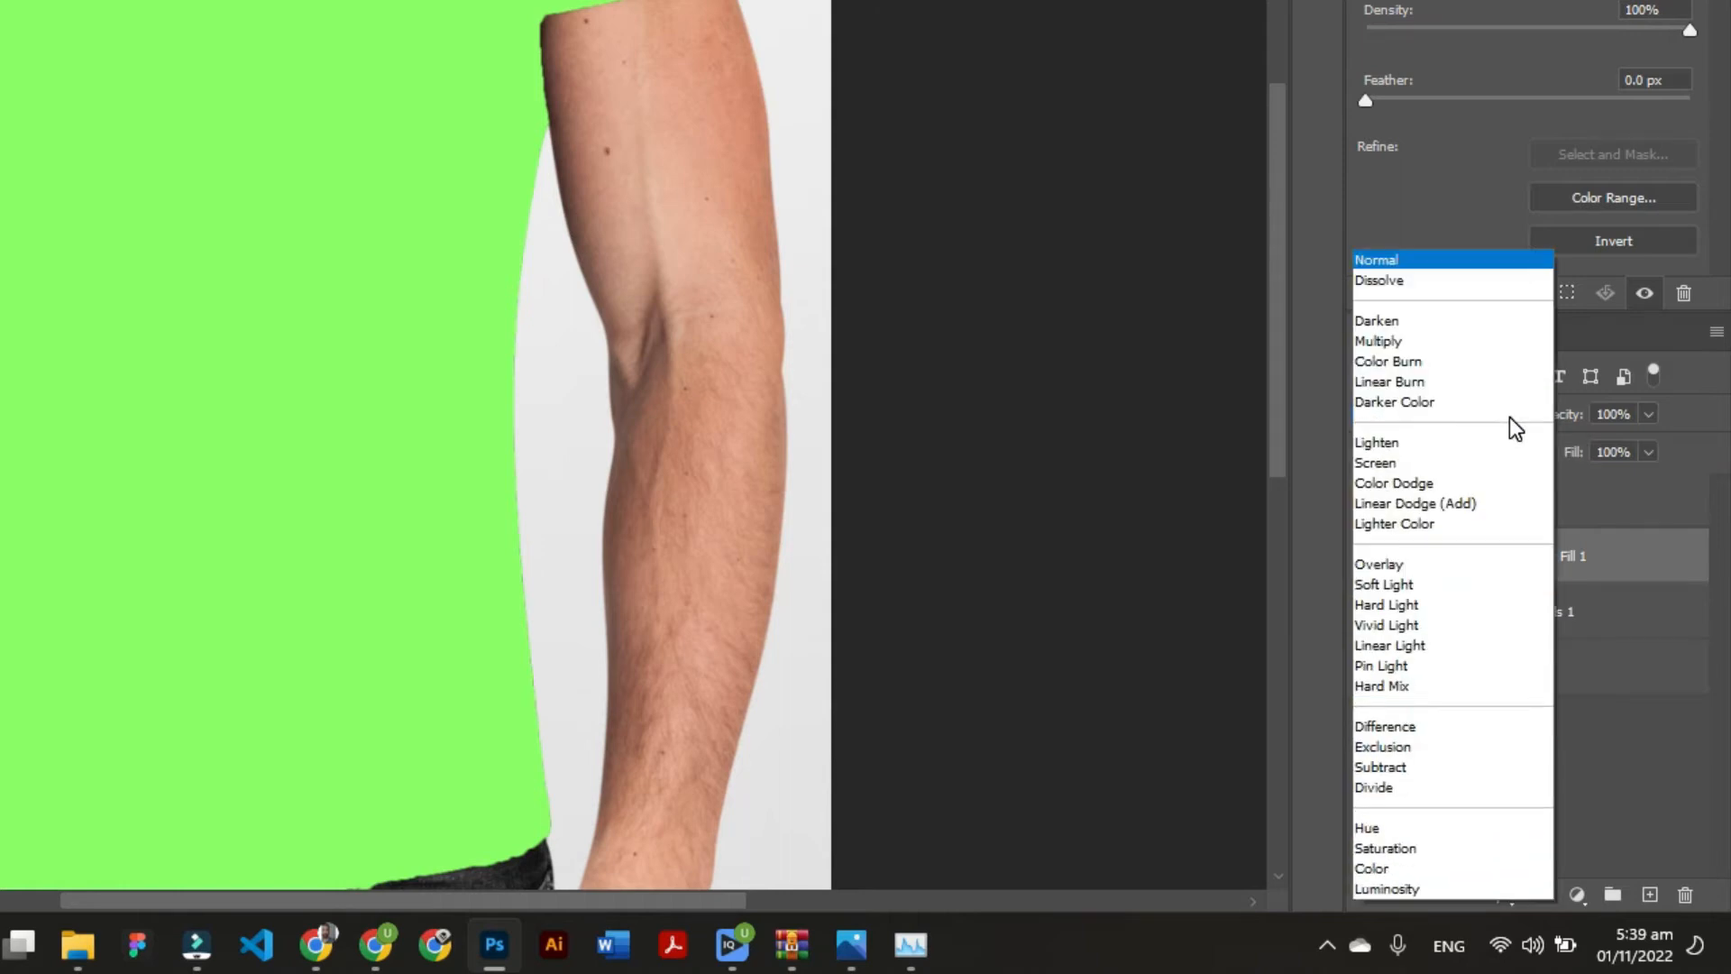
left_click(1408, 867)
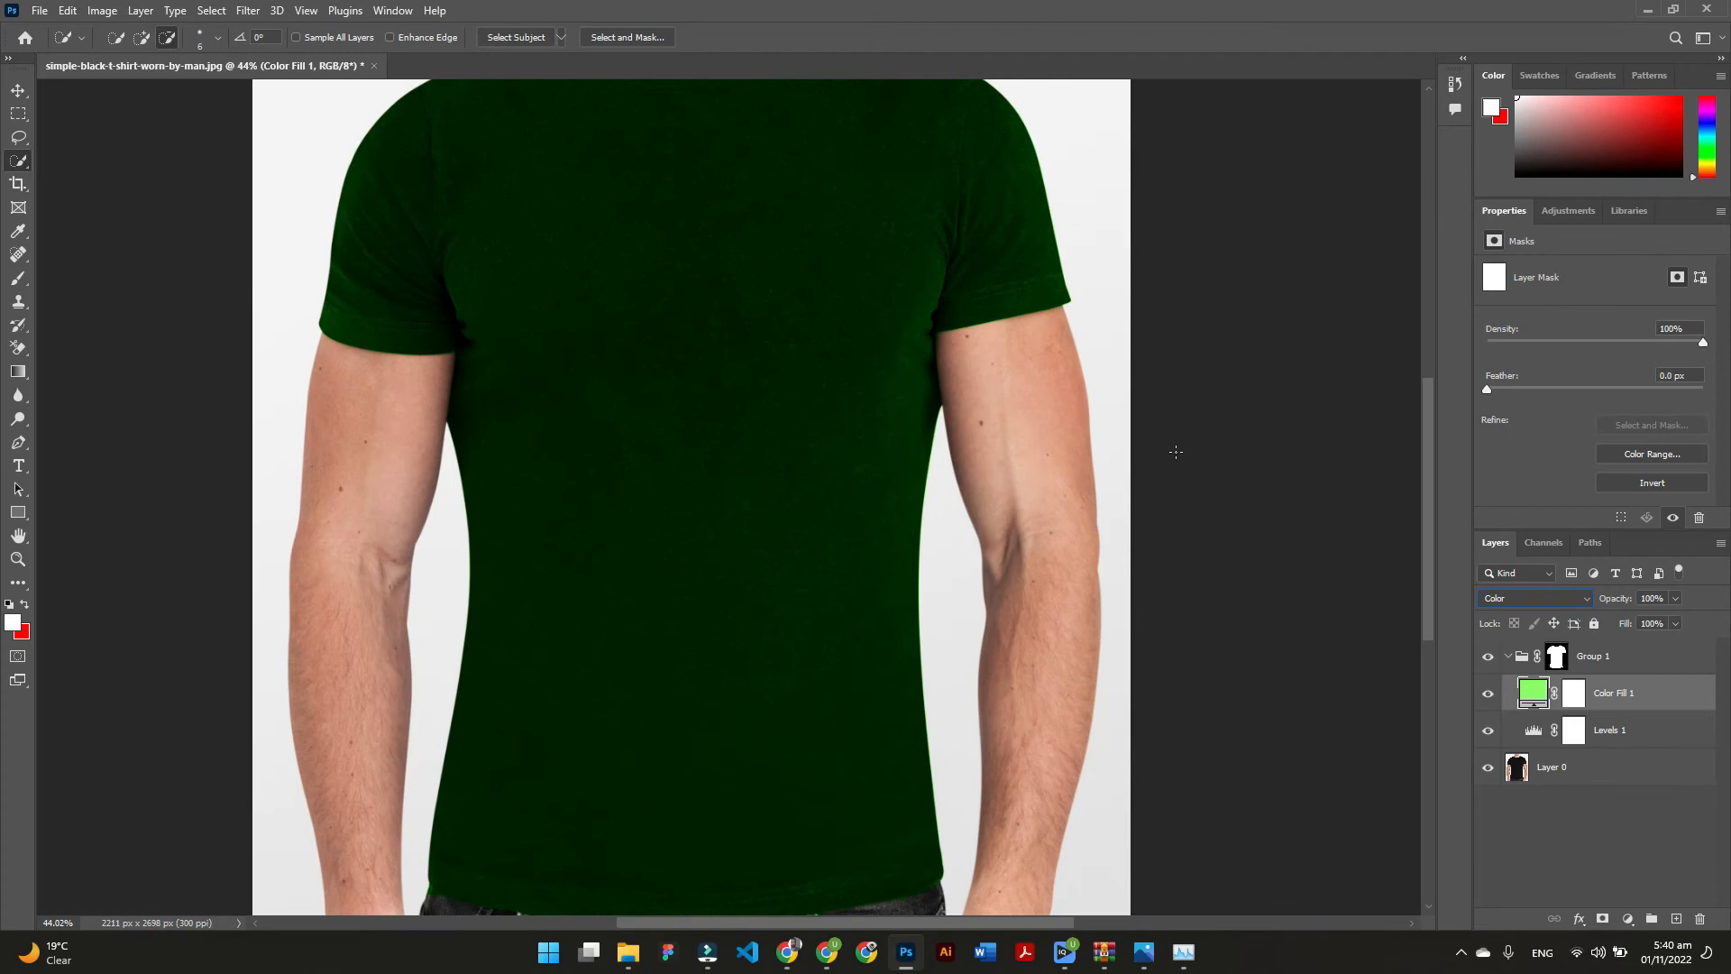
left_click(18, 91)
scroll(992, 510, "down", 2)
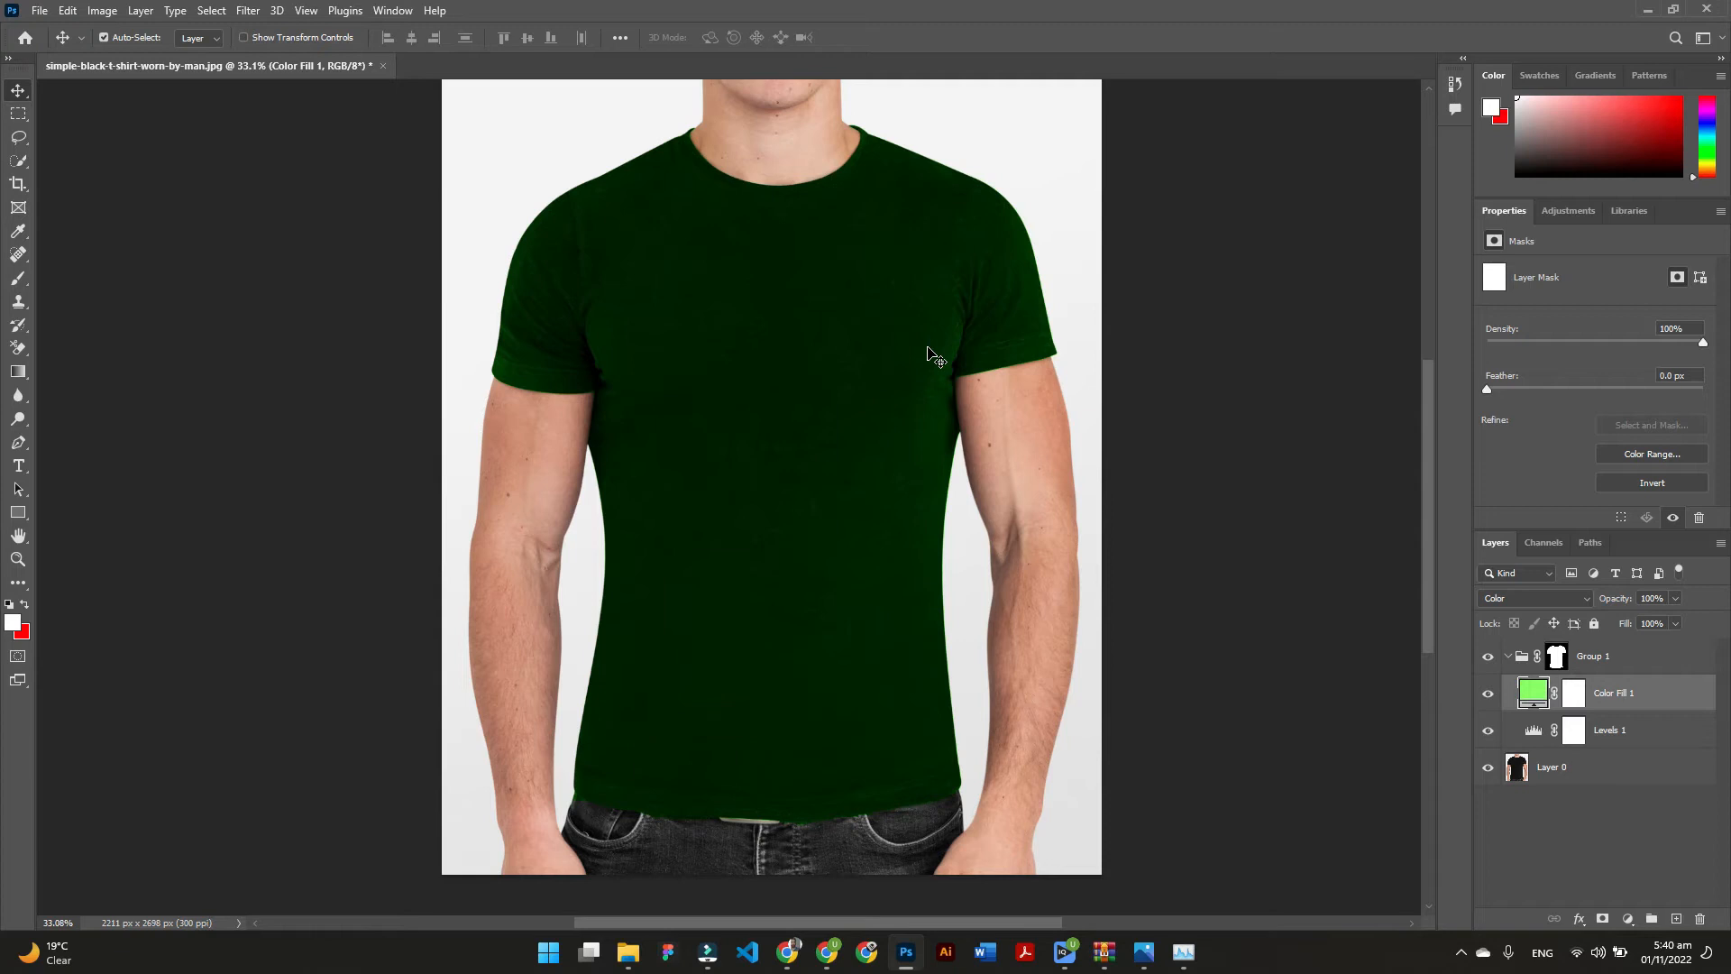
Try blue on the shirt's fill layer and settle on a crimson red, #a53551
double_click(1539, 692)
left_click_drag(1507, 393, 1467, 461)
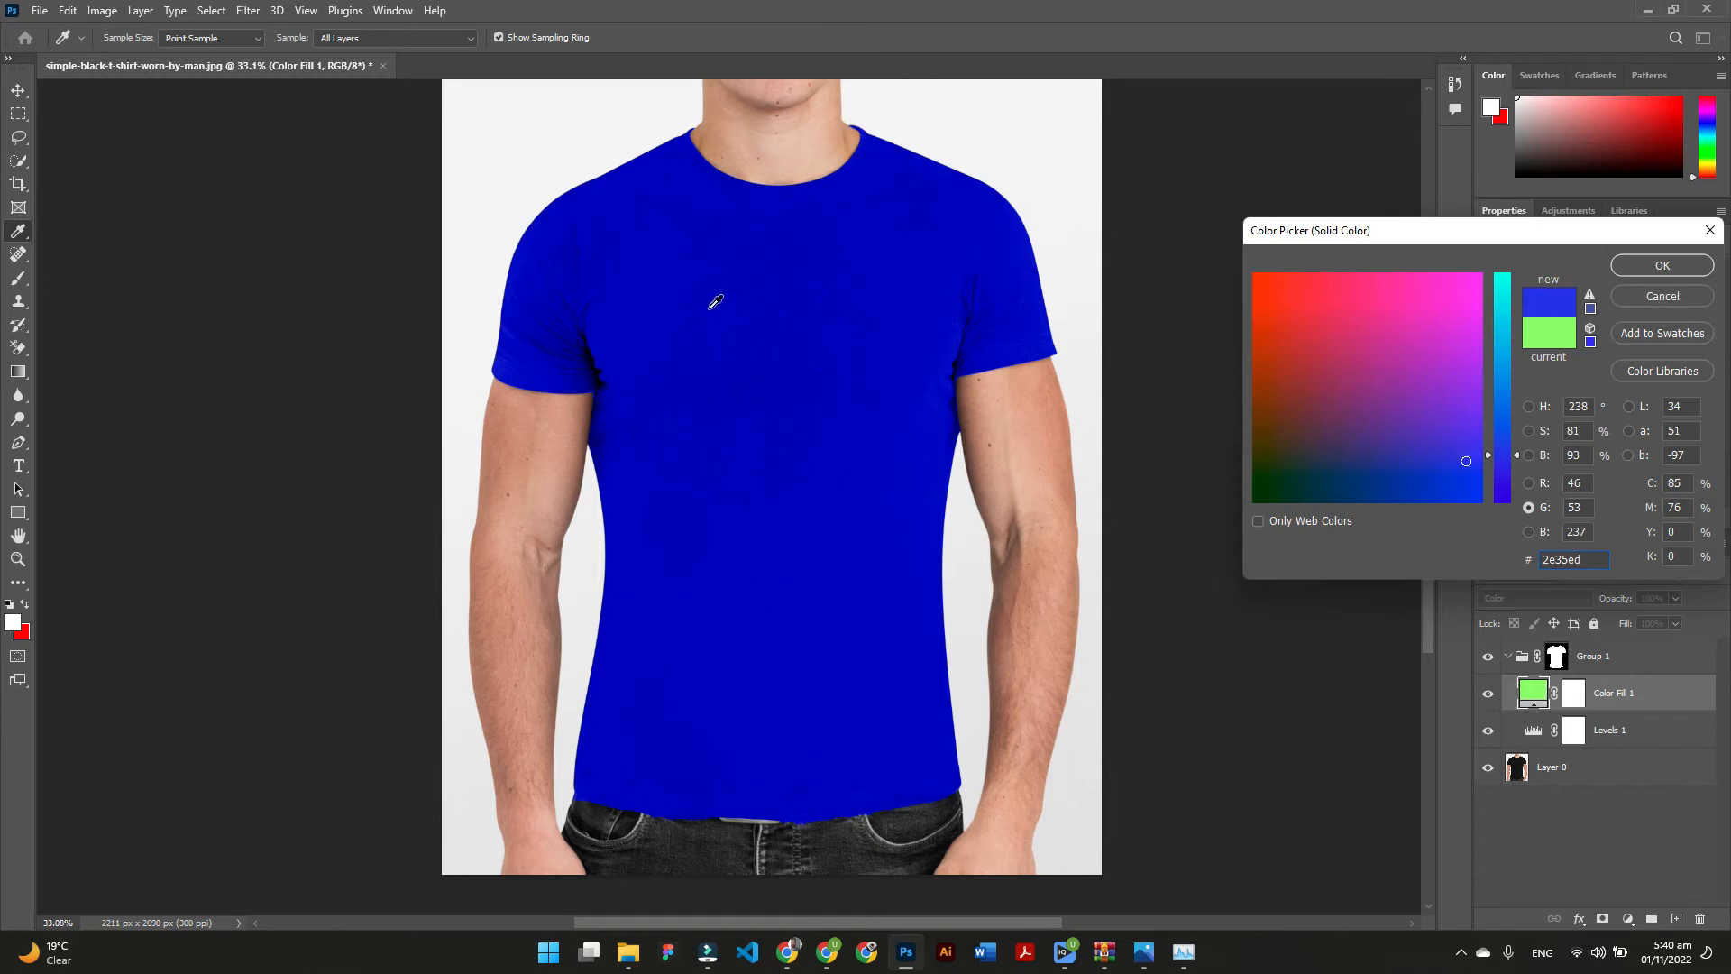
left_click_drag(1435, 467, 1454, 469)
left_click_drag(1455, 460, 1329, 355)
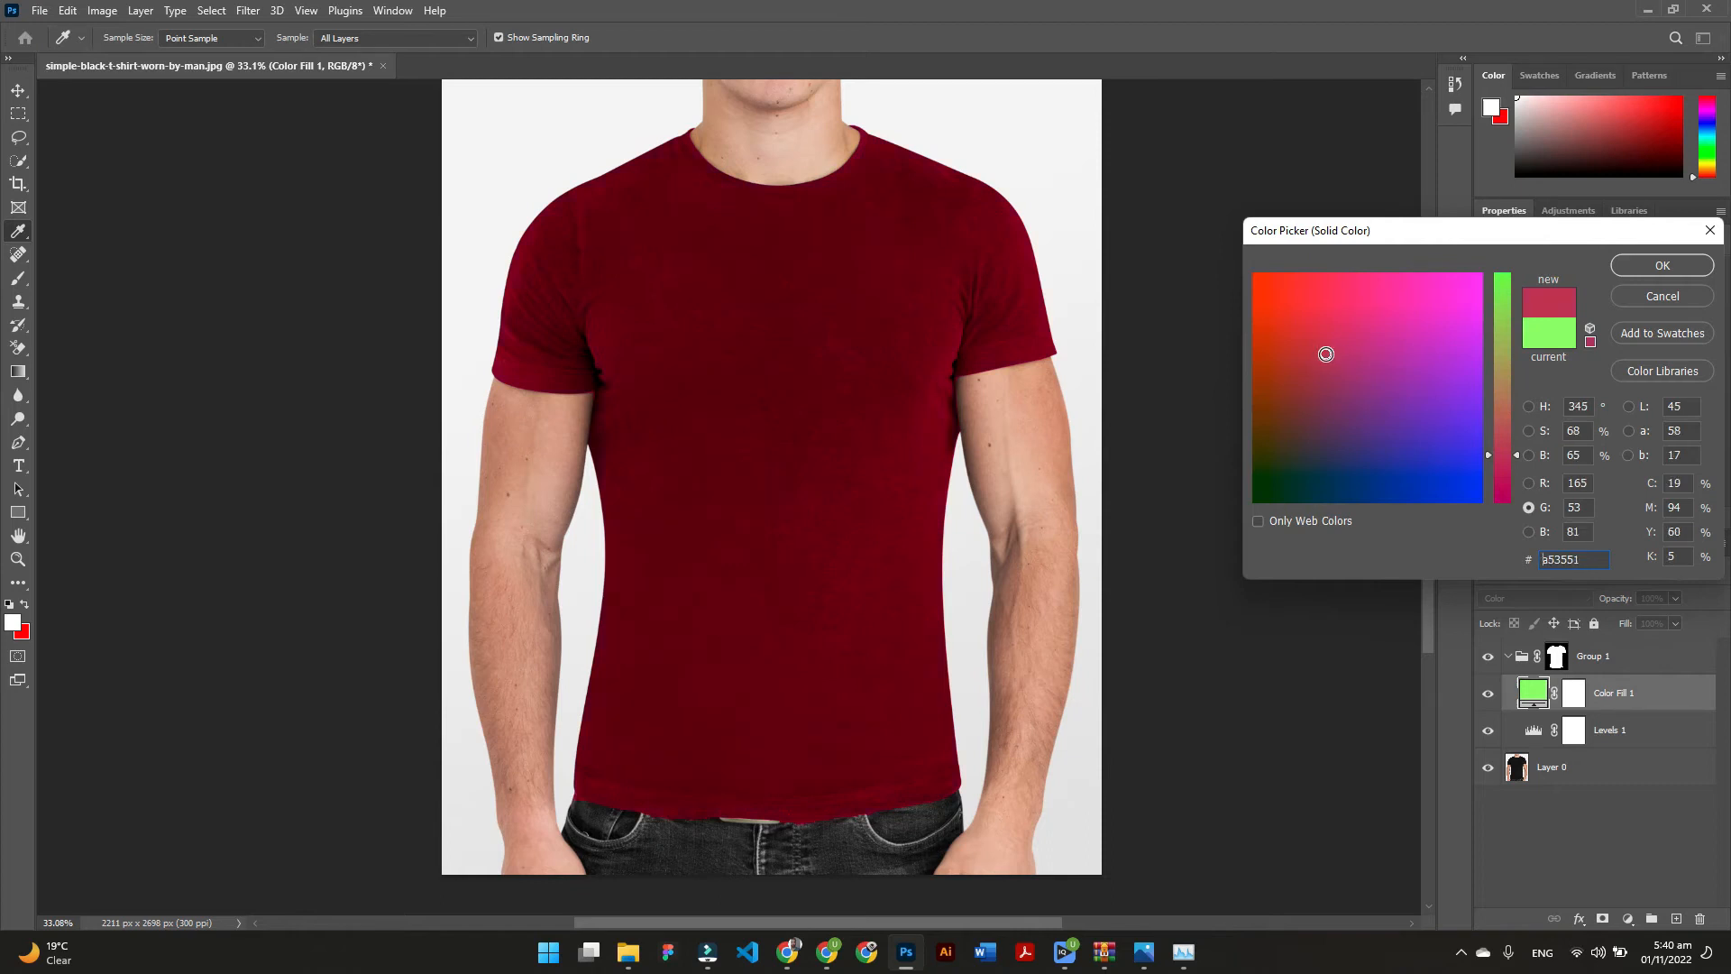
left_click(1662, 265)
key("v")
scroll(1262, 365, "up", 1)
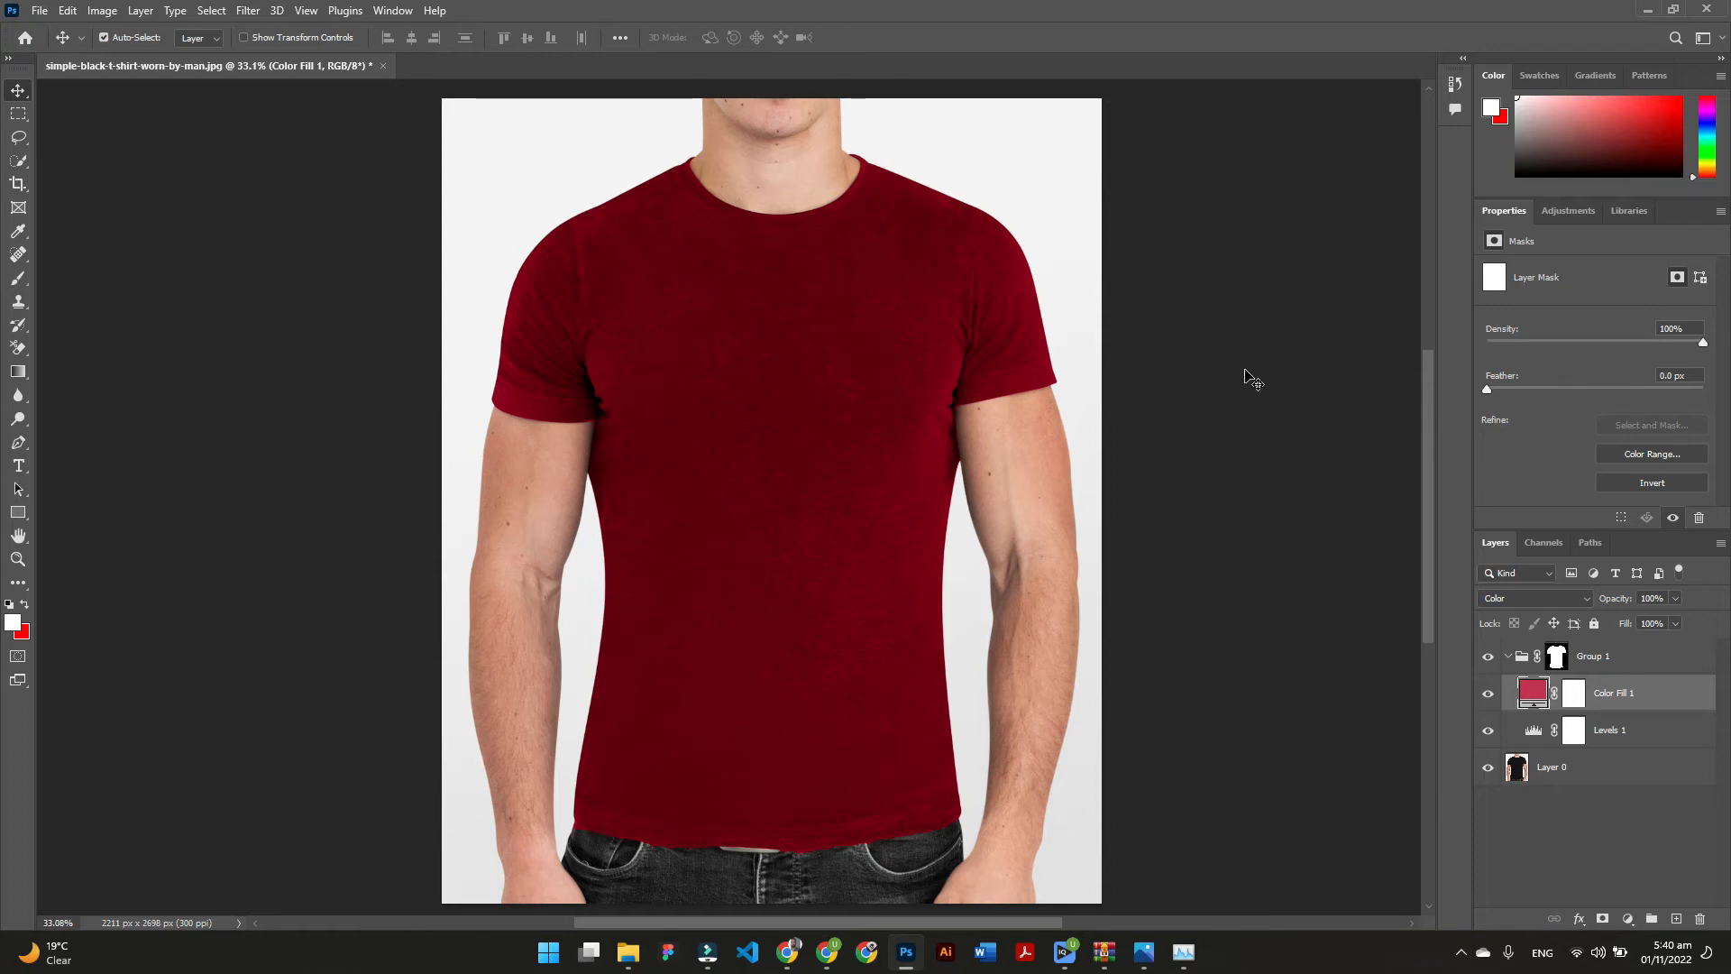
Lighten the shirt by raising the Levels layer's black output level to 119
left_click(1524, 741)
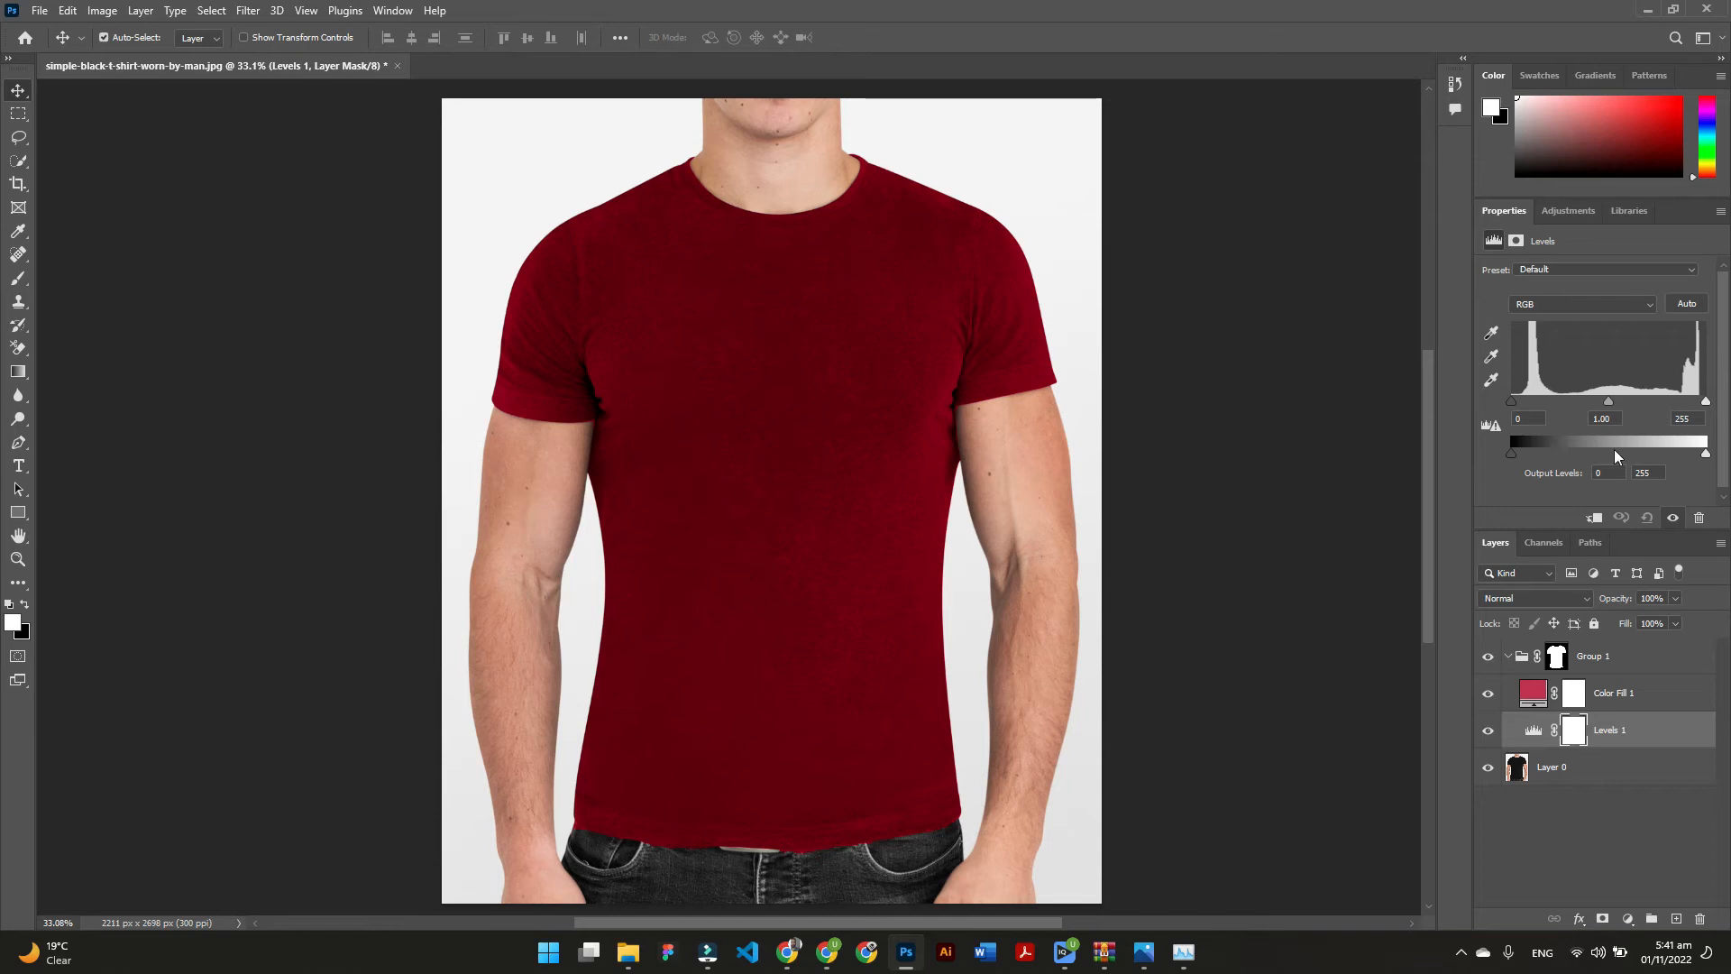
left_click(1512, 453)
left_click_drag(1524, 452, 1600, 452)
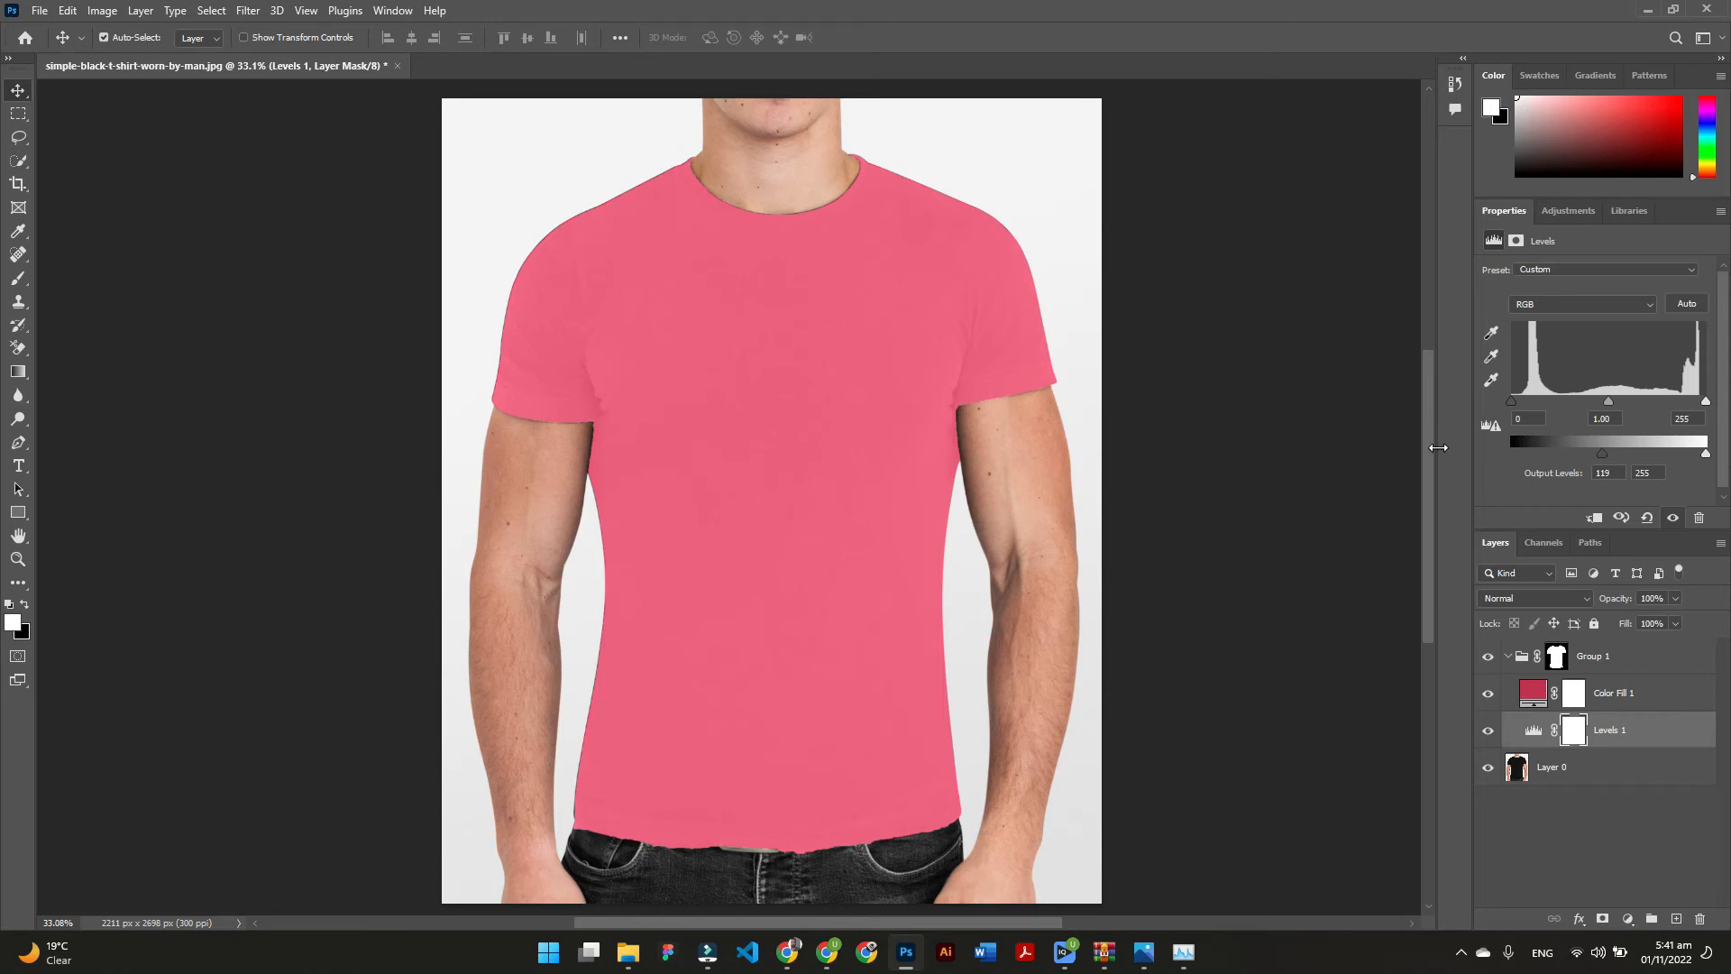
Try purple, #7b35e7, on the shirt's fill layer and settle on white
double_click(1533, 695)
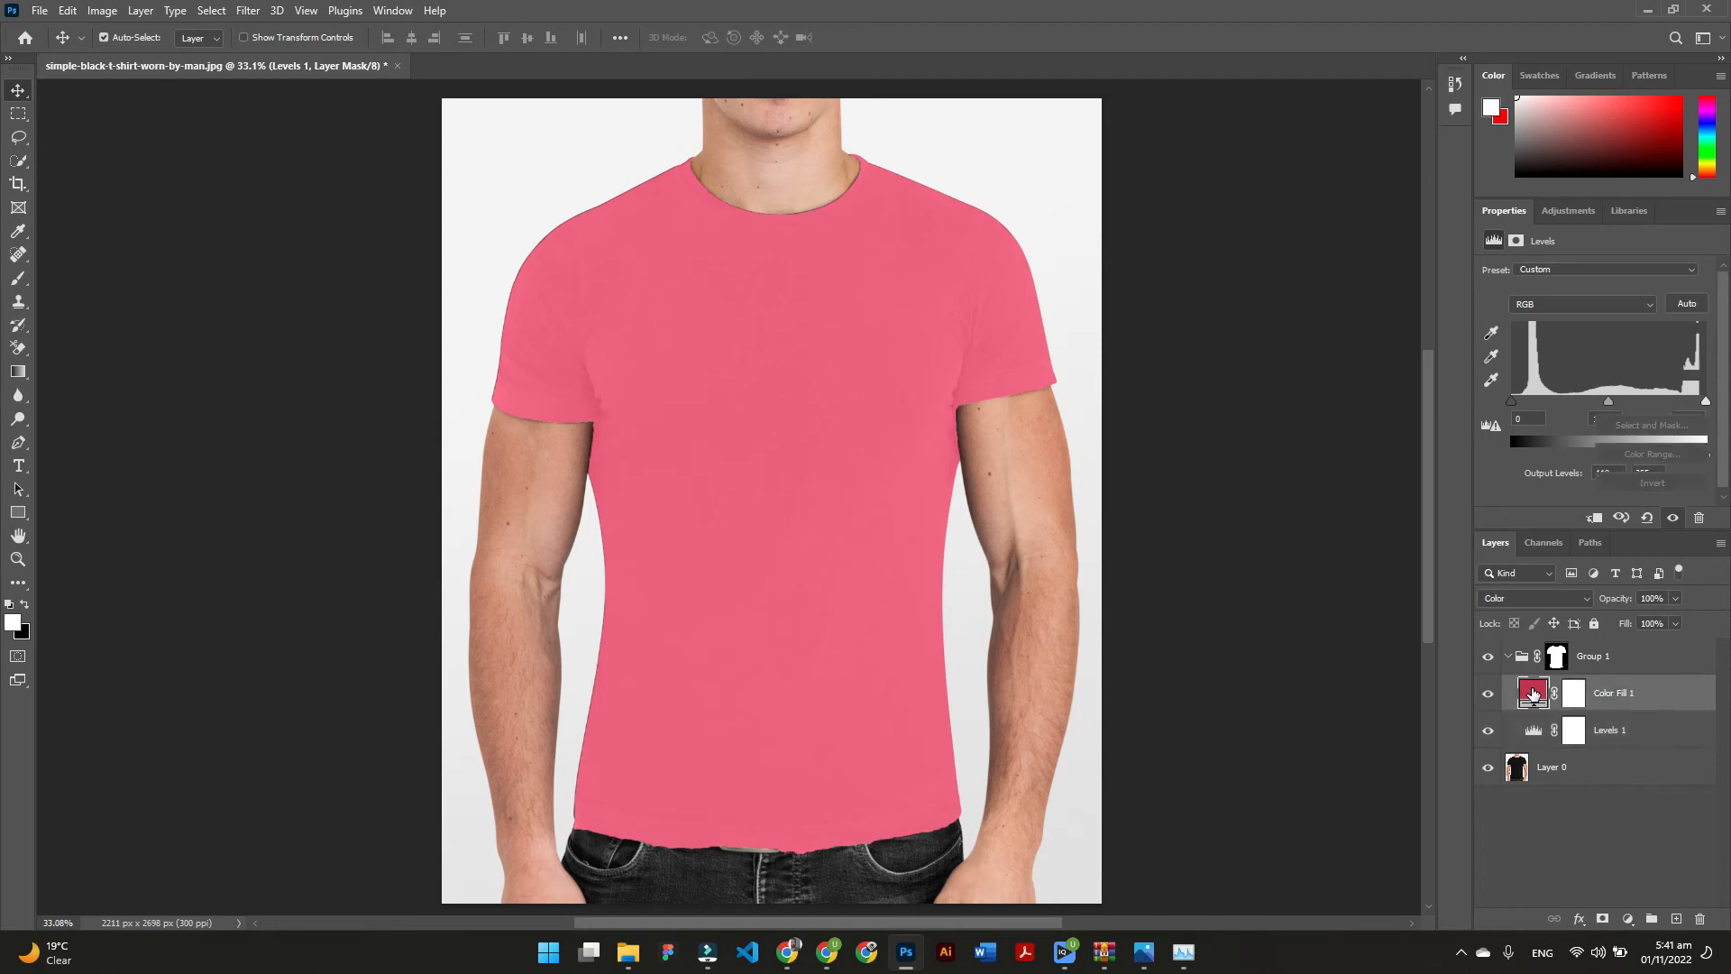
left_click(1539, 344)
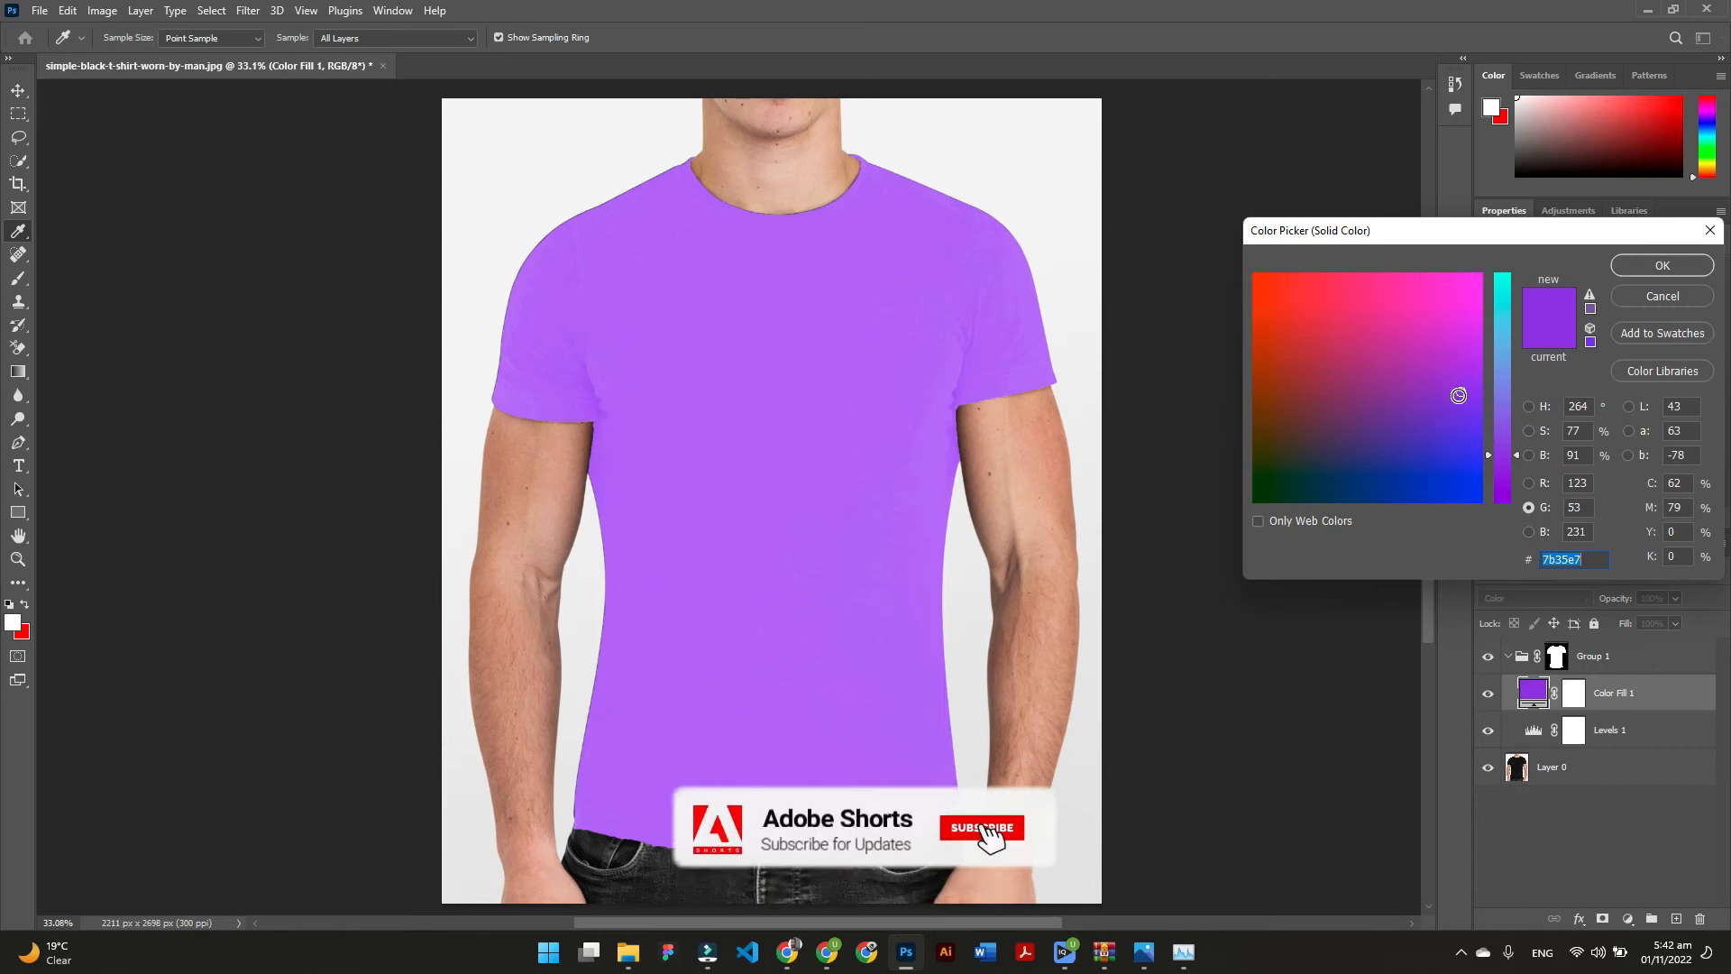
left_click(1529, 407)
left_click_drag(1429, 339, 1192, 225)
left_click(1629, 269)
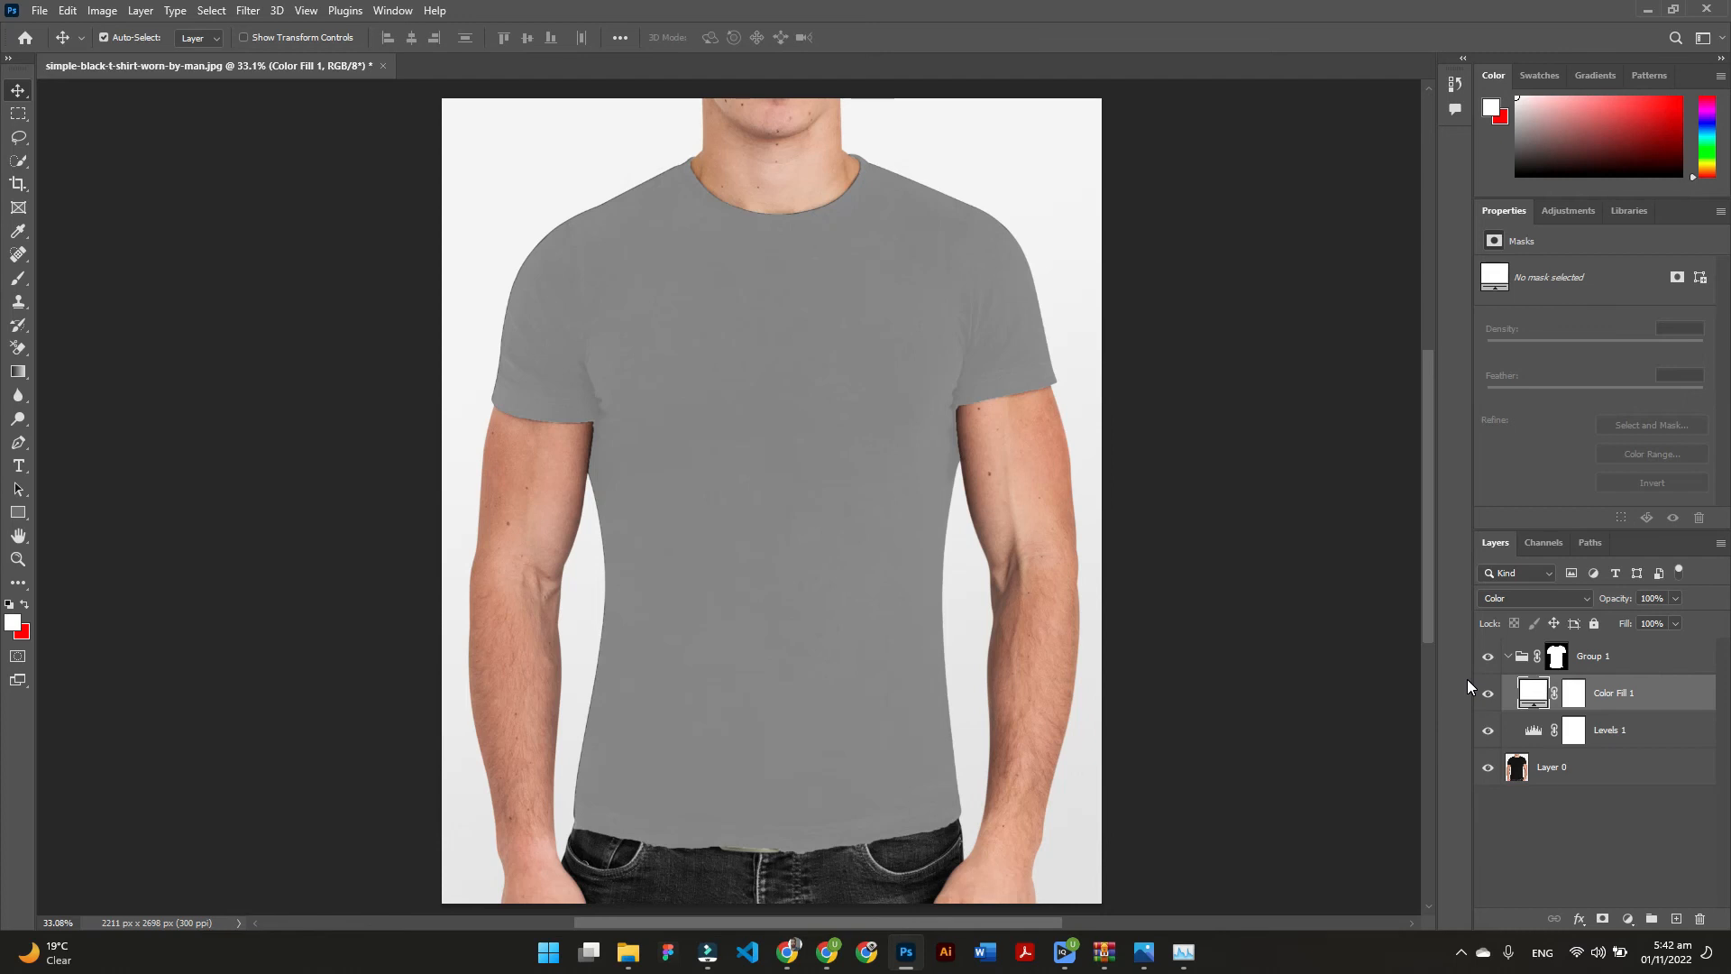
Brighten the white shirt in the Levels layer with black output 192, midtones 2.13 and white input 168
left_click(1535, 736)
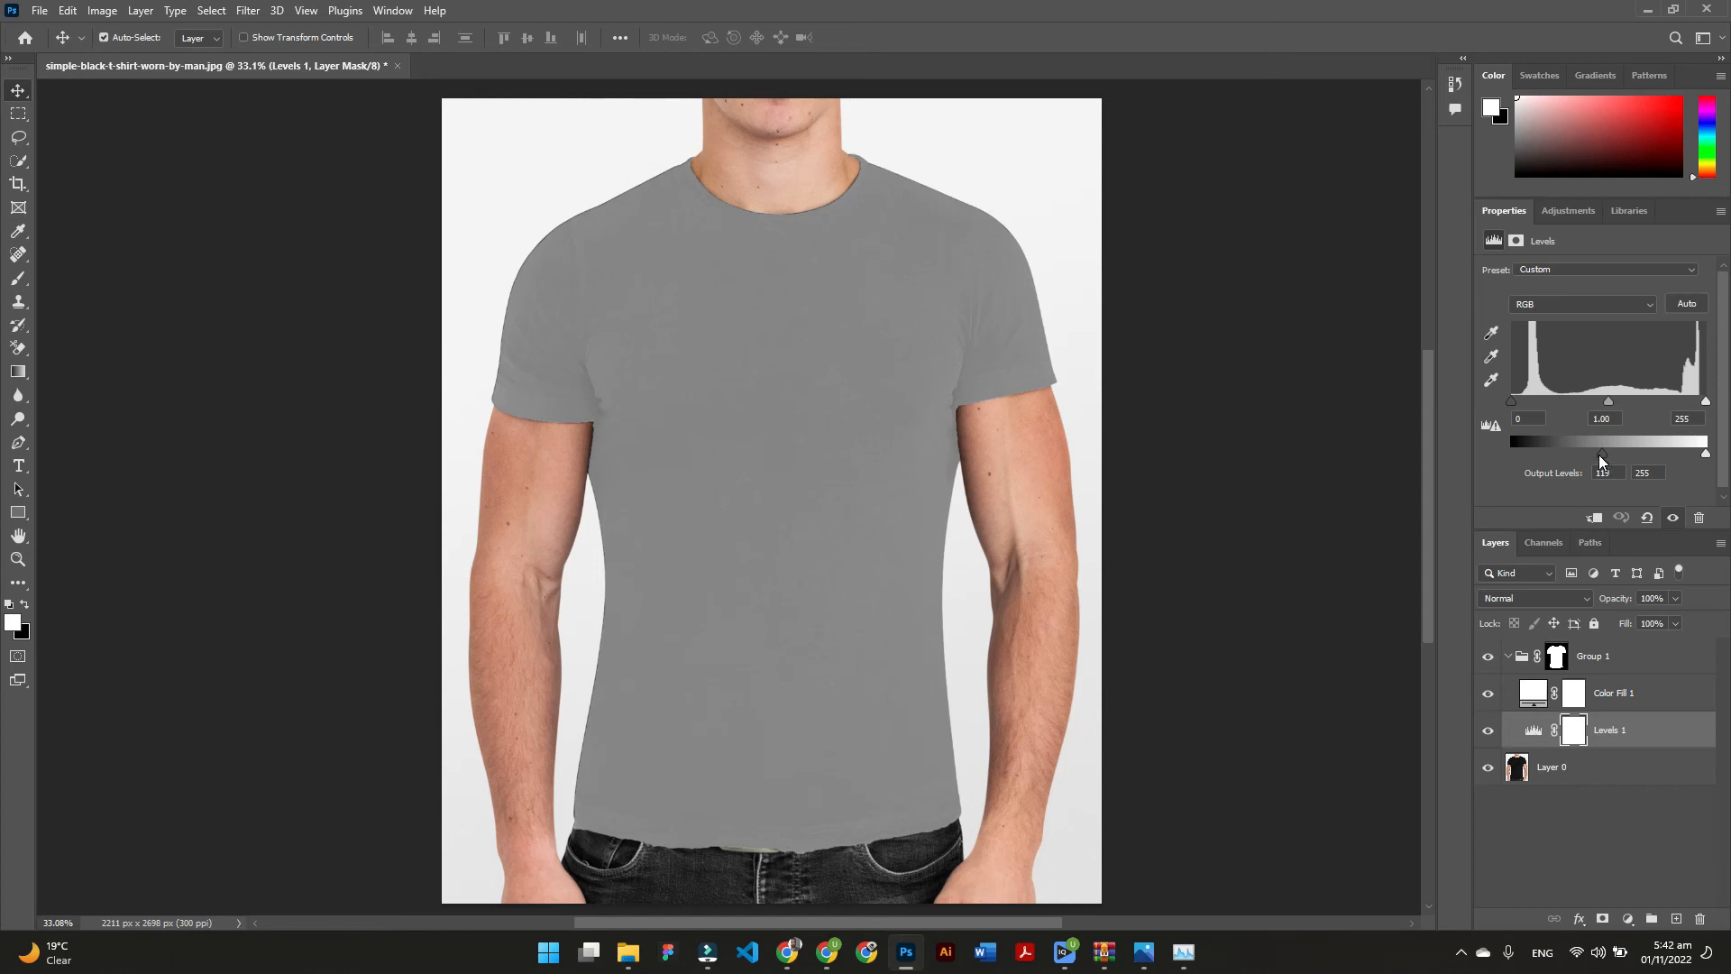
left_click_drag(1608, 457, 1664, 464)
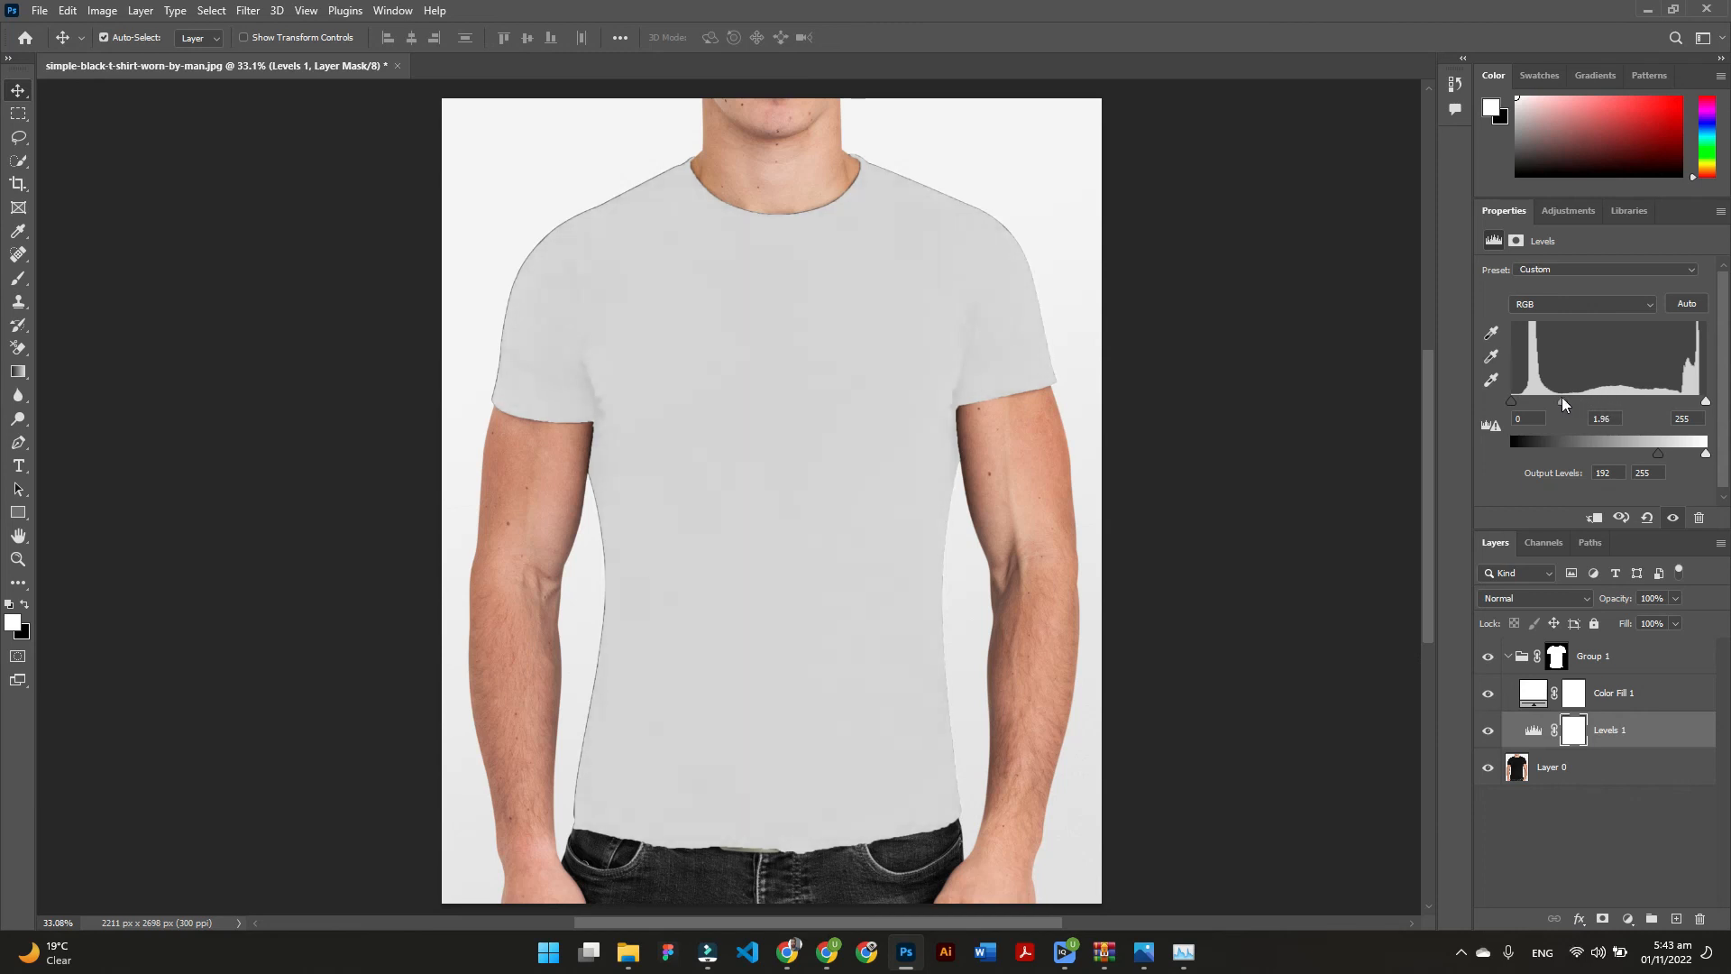
left_click_drag(1556, 397, 1555, 397)
left_click_drag(1705, 405, 1681, 412)
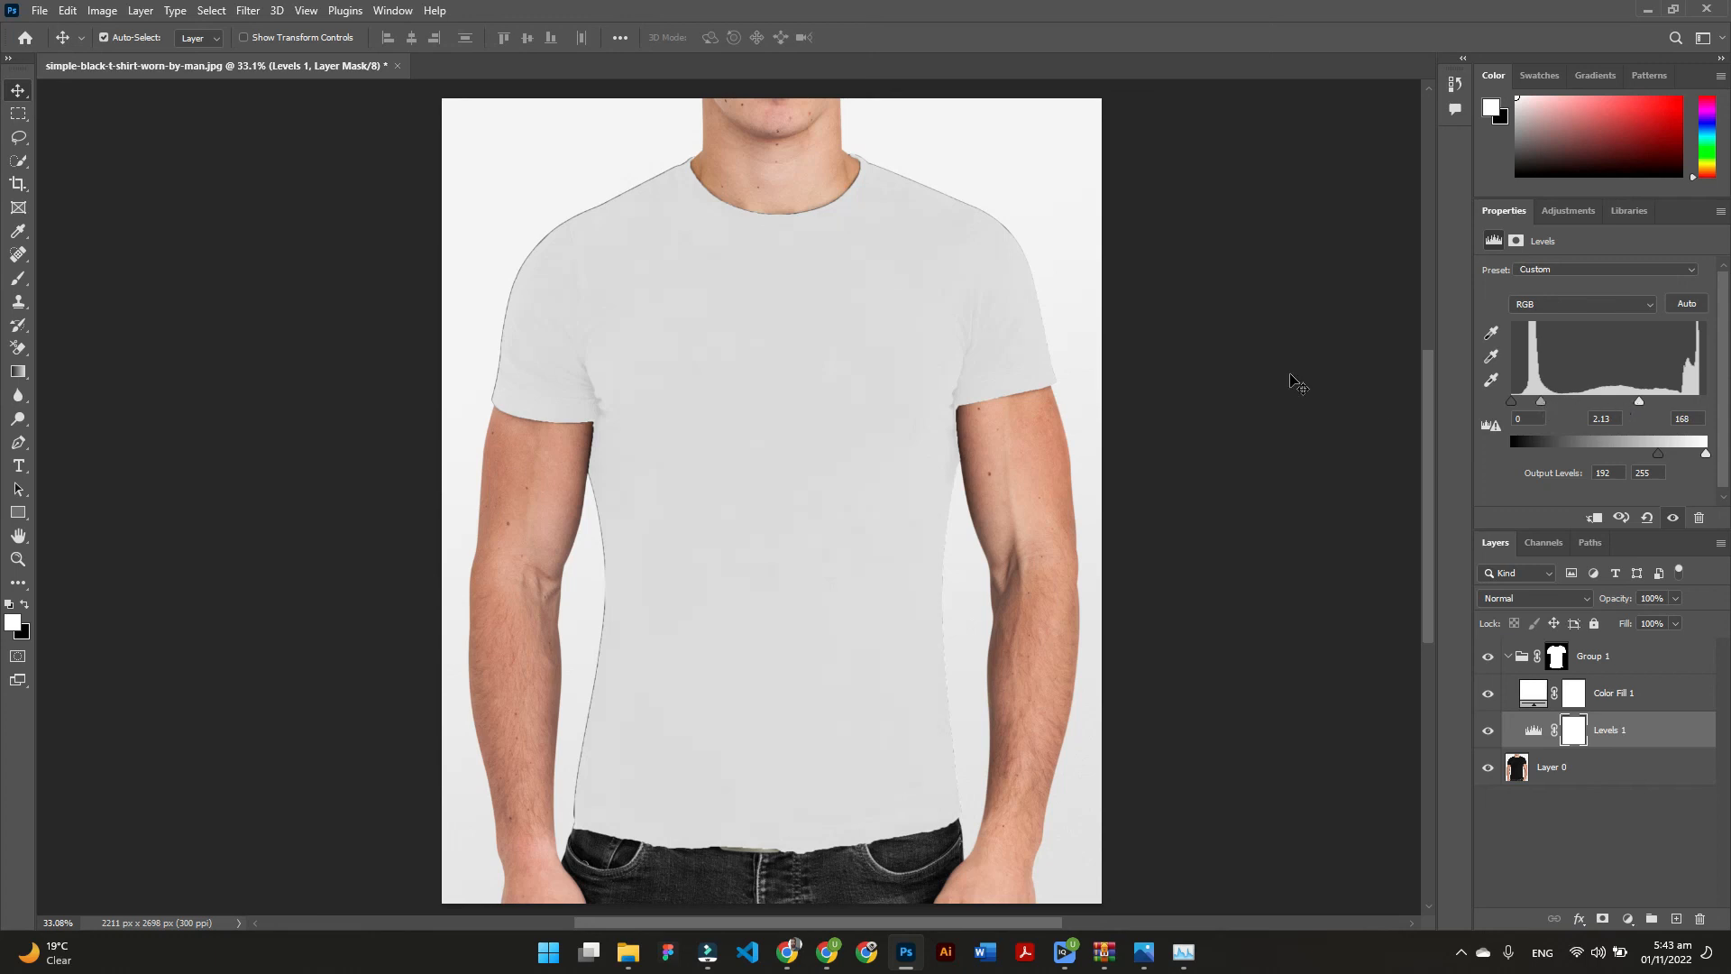
Examine the white shirt's outline up close along the shoulders, collar, sleeves, sides and hem
scroll(1086, 350, "down", 2)
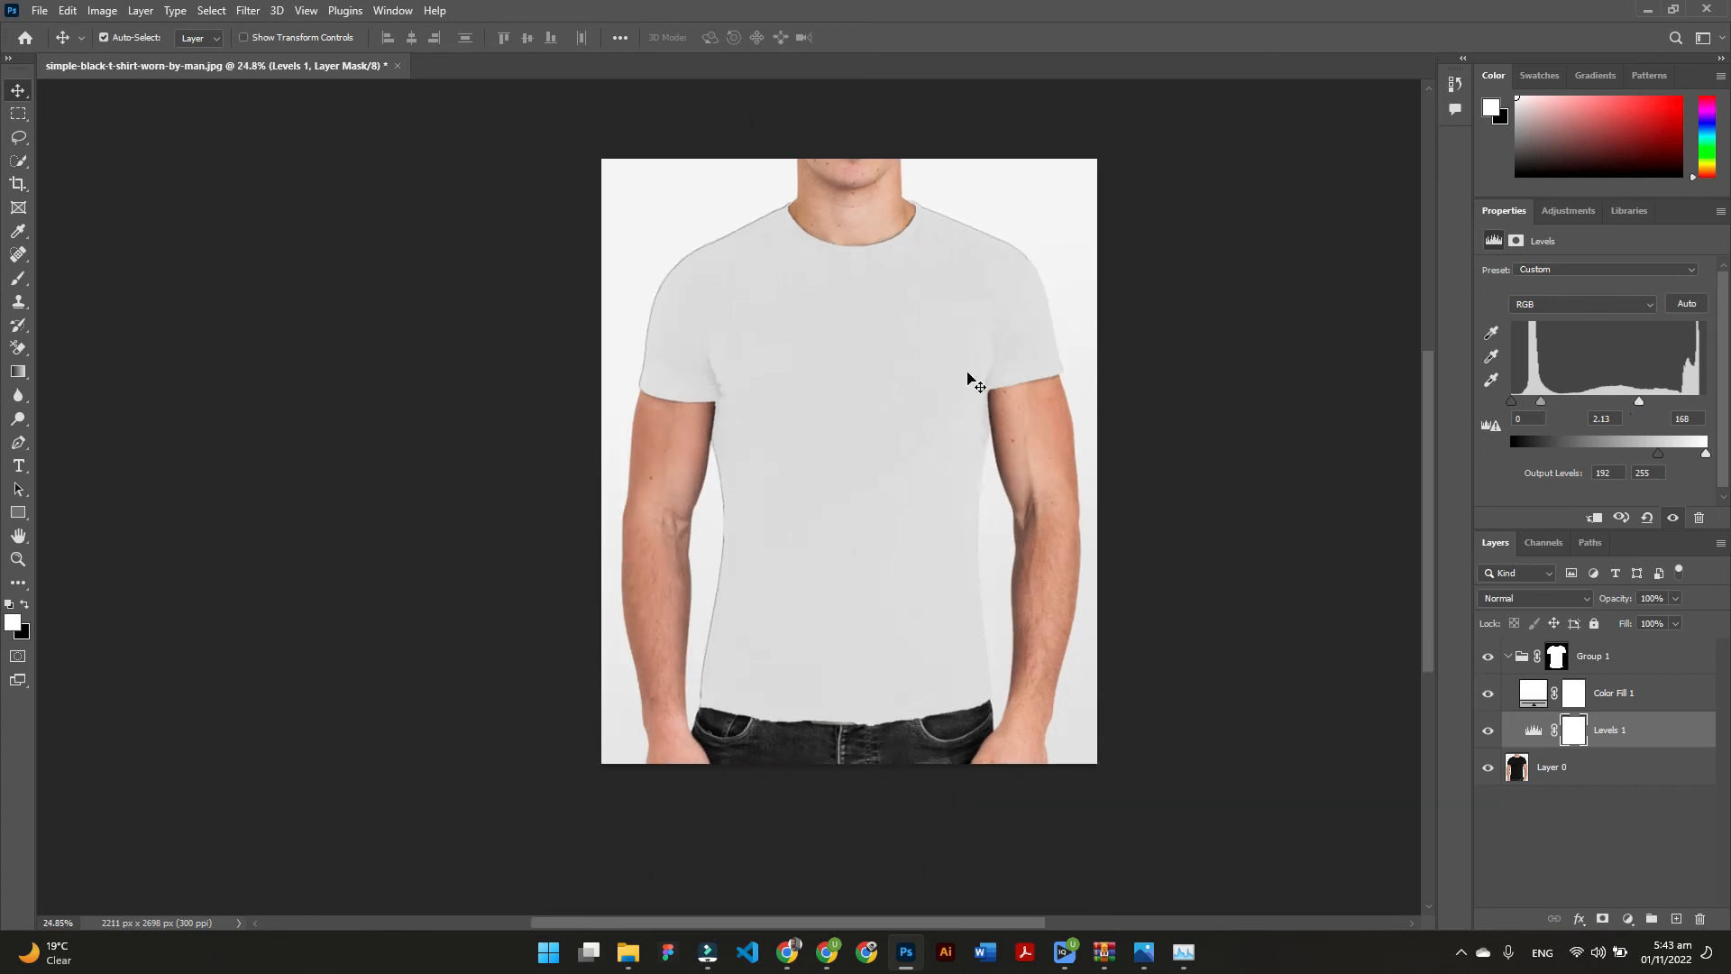
scroll(699, 374, "up", 4)
scroll(709, 311, "up", 2)
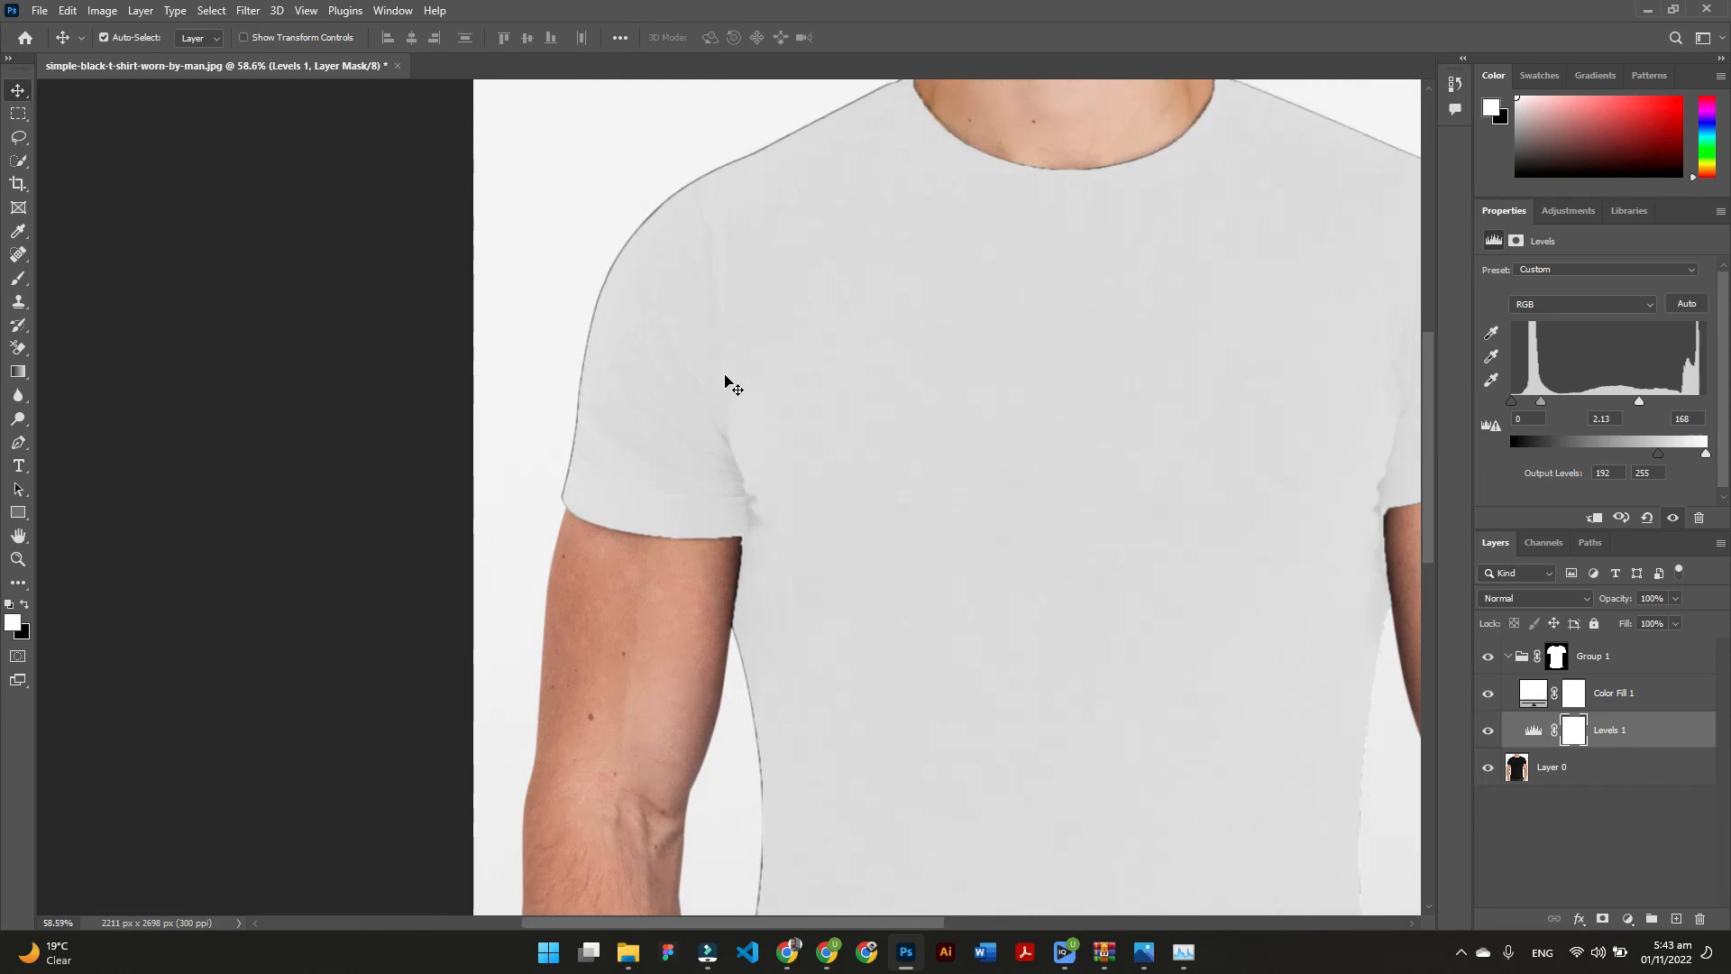
scroll(851, 154, "up", 2)
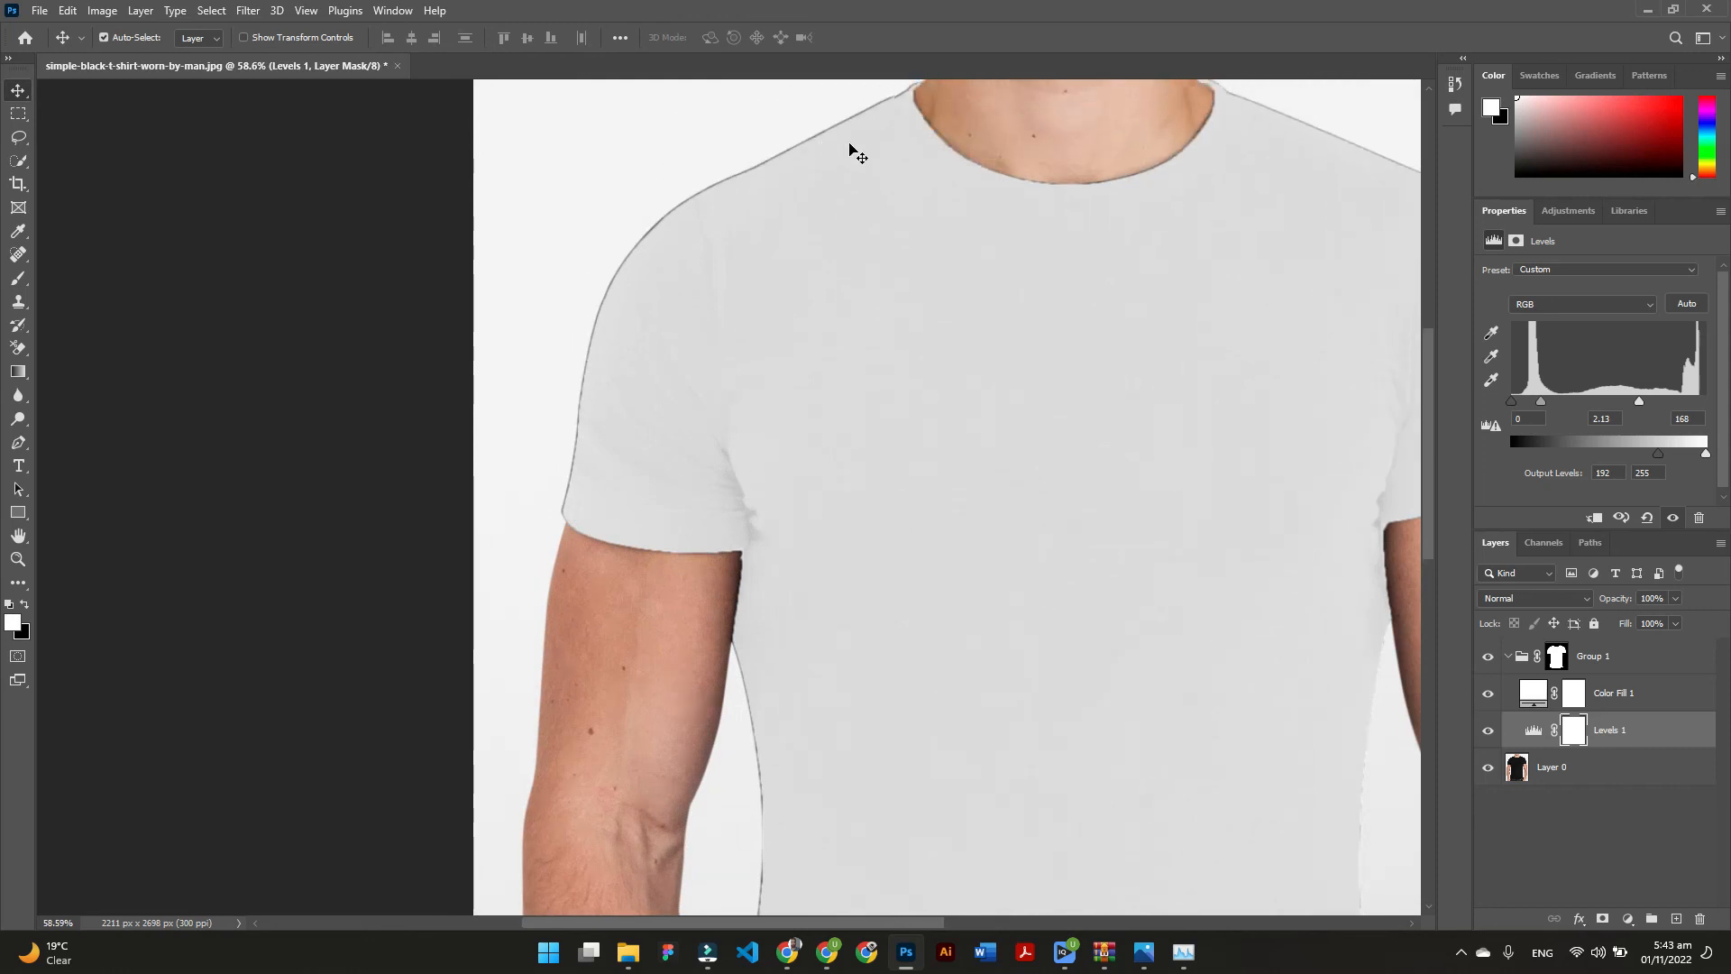
scroll(901, 215, "up", 1)
scroll(880, 203, "up", 1)
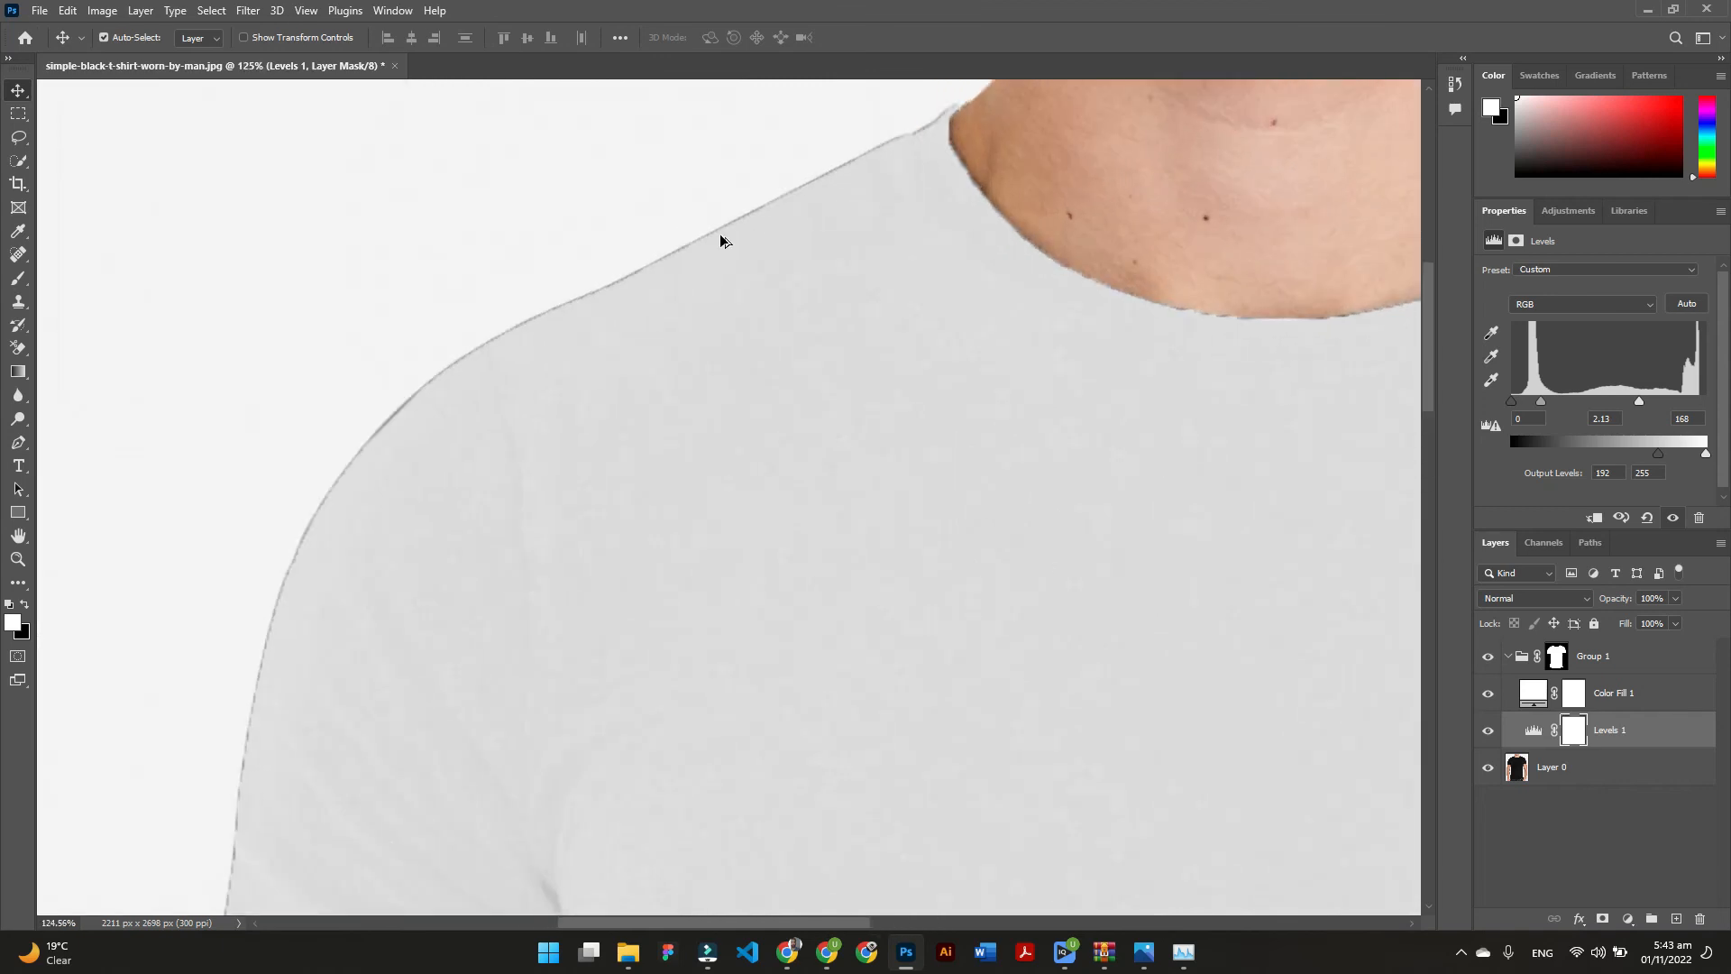
scroll(785, 248, "down", 1)
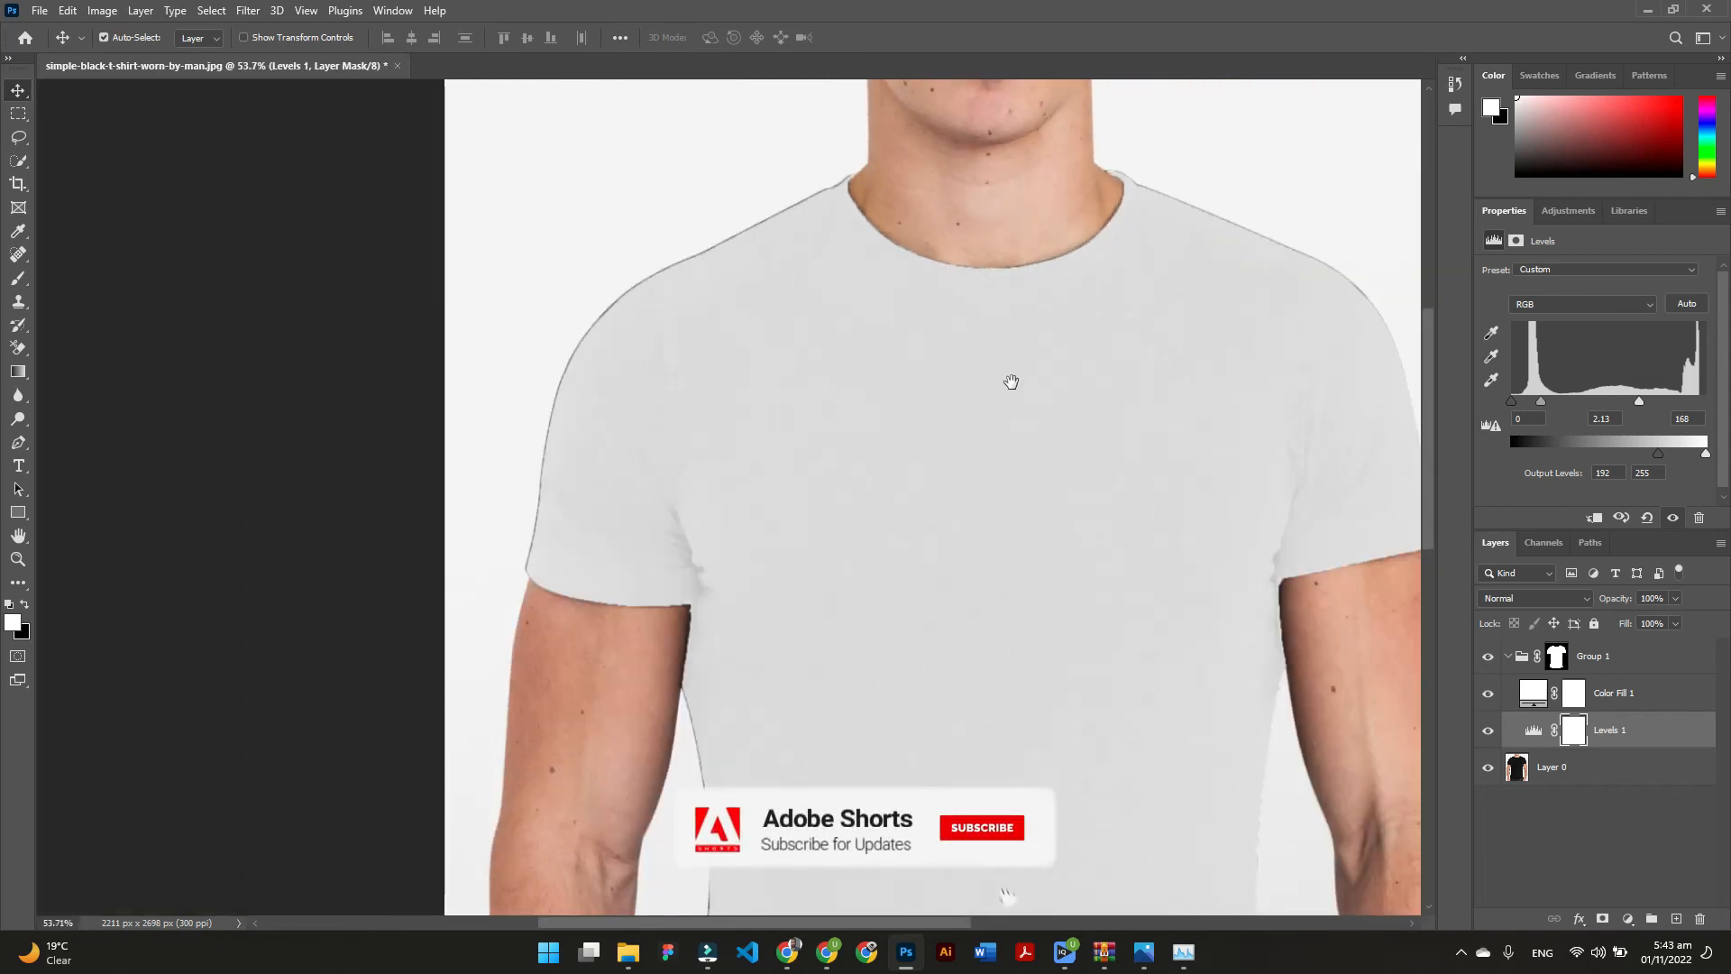
scroll(838, 213, "down", 2)
scroll(842, 403, "down", 5)
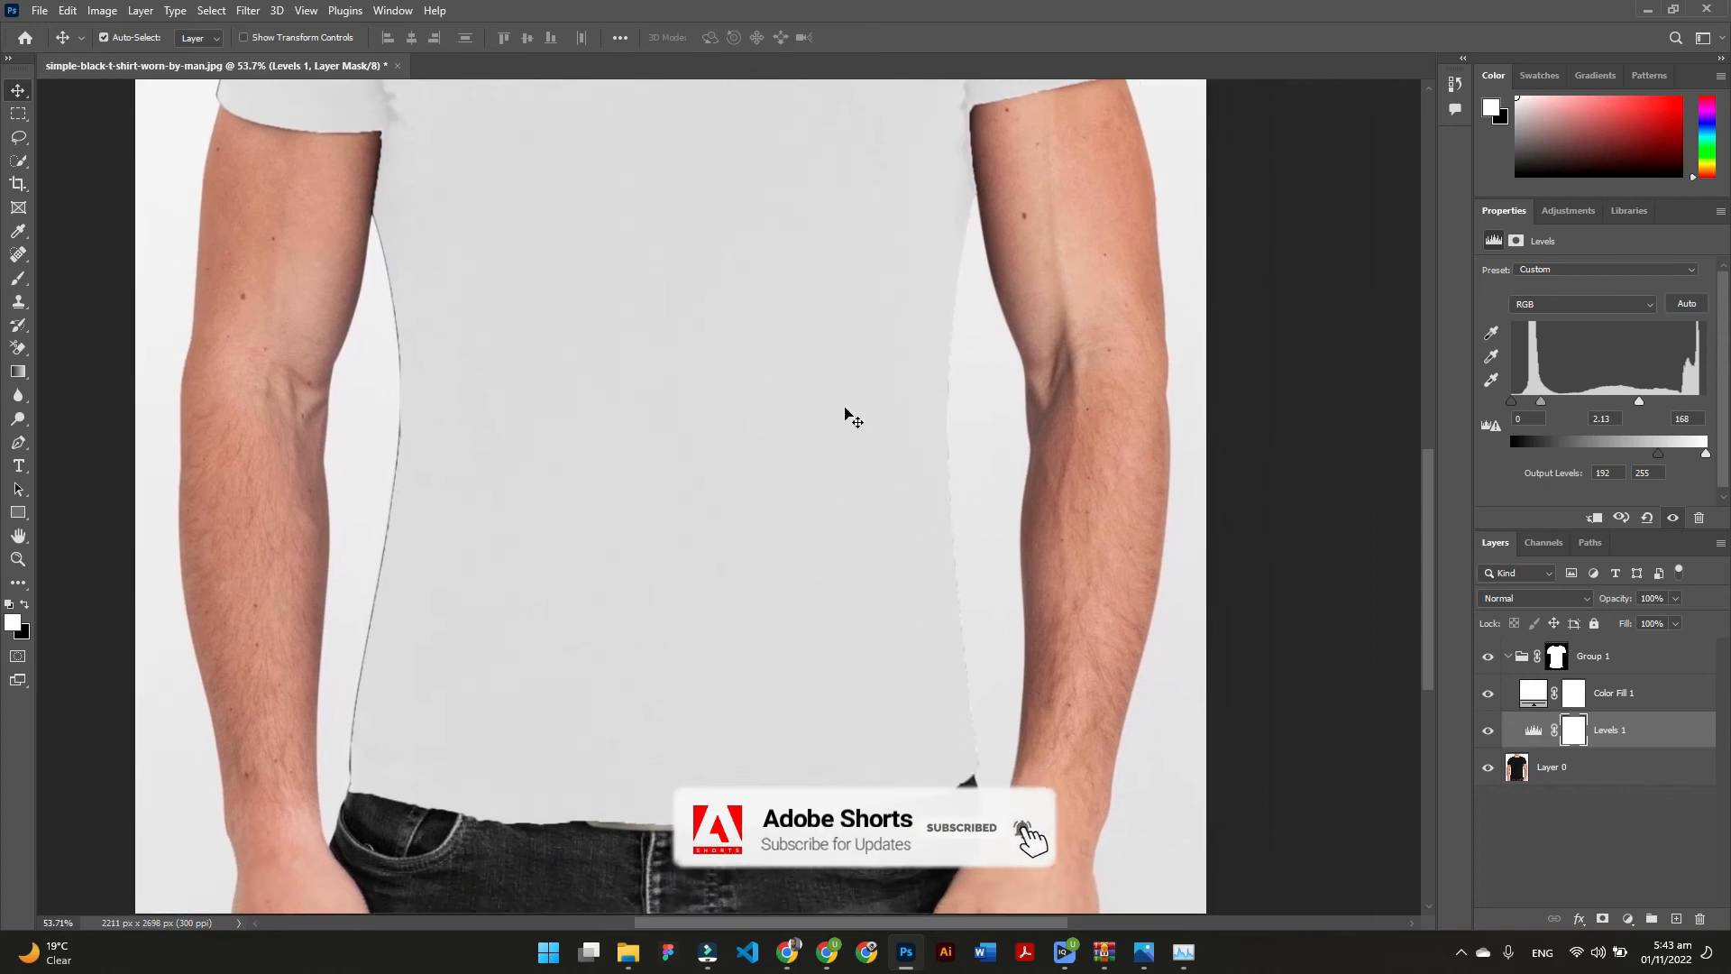
scroll(857, 448, "down", 1)
scroll(866, 455, "up", 4)
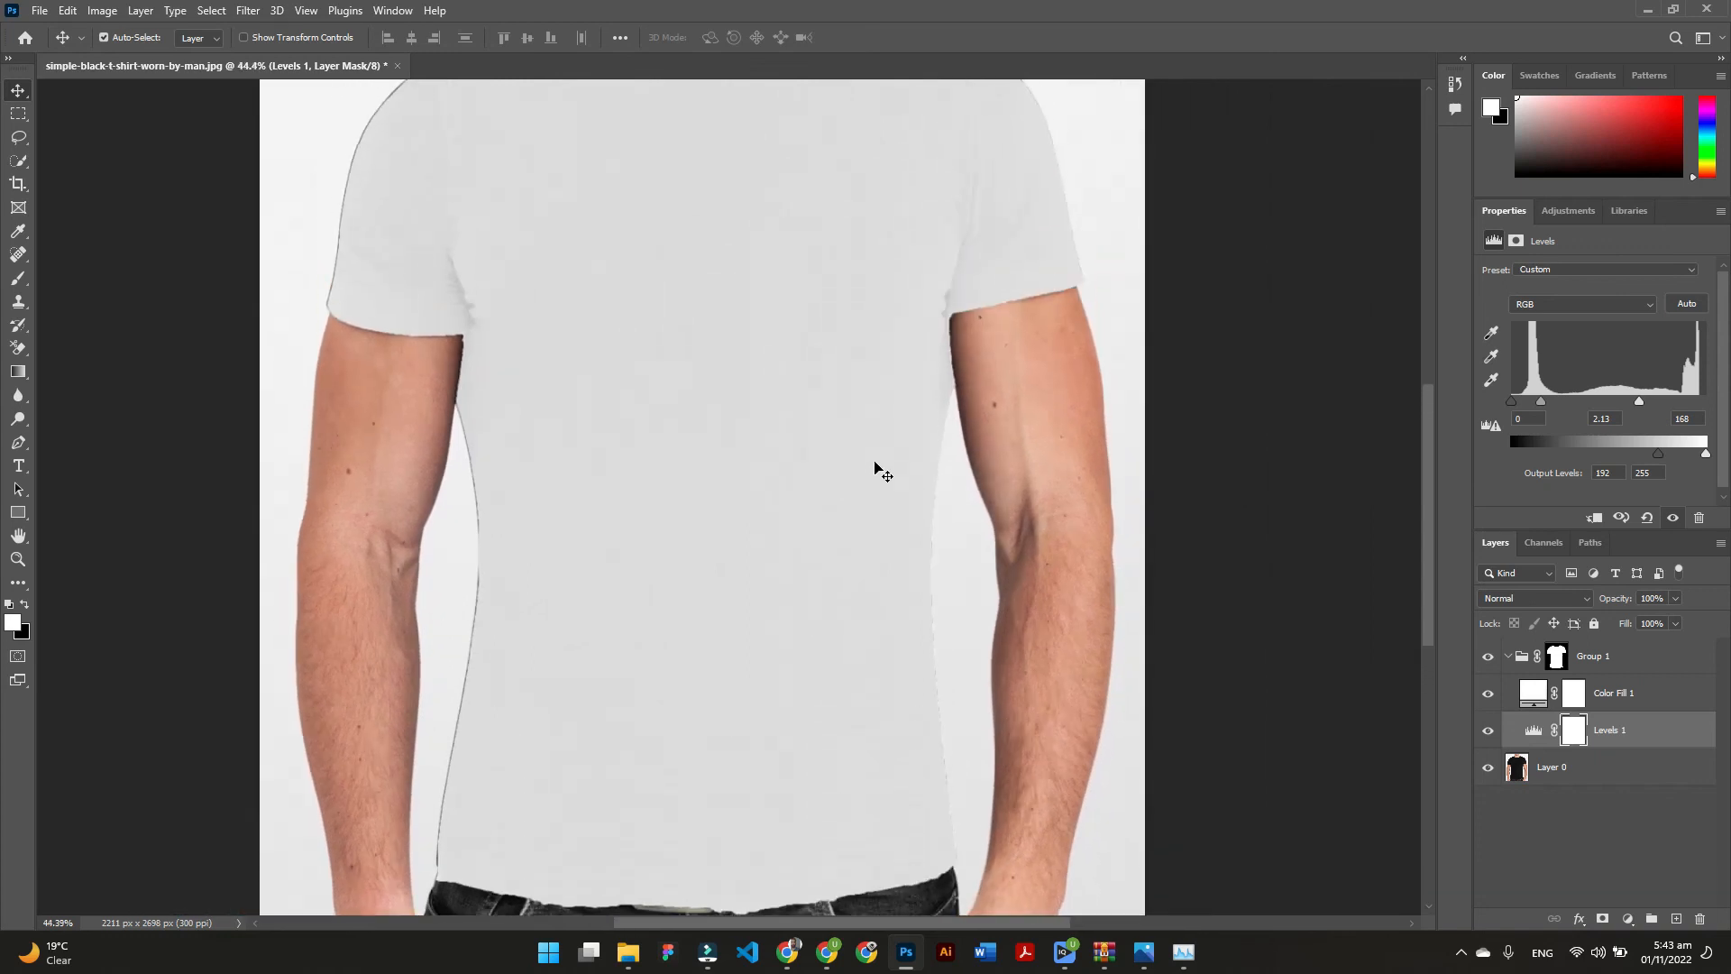